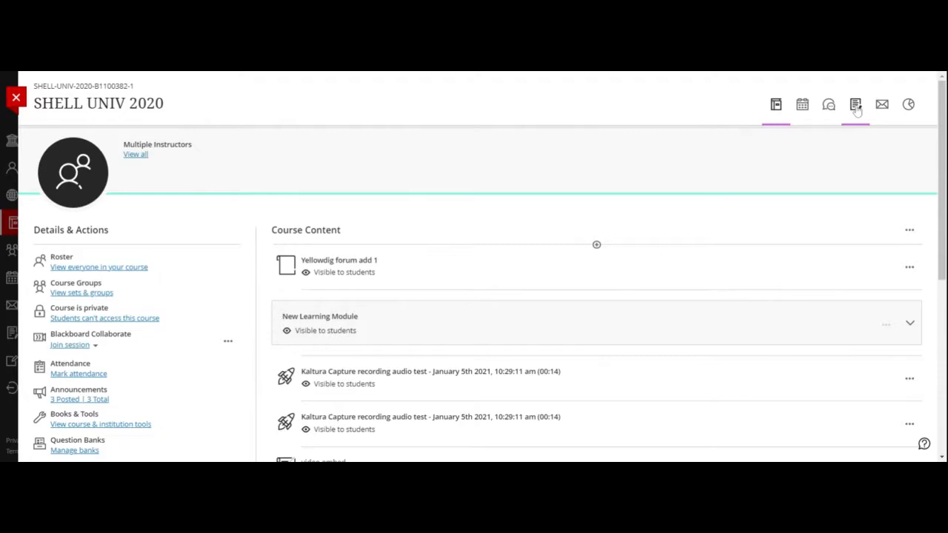
Open the course gradebook and look over the list of gradable items
click(855, 106)
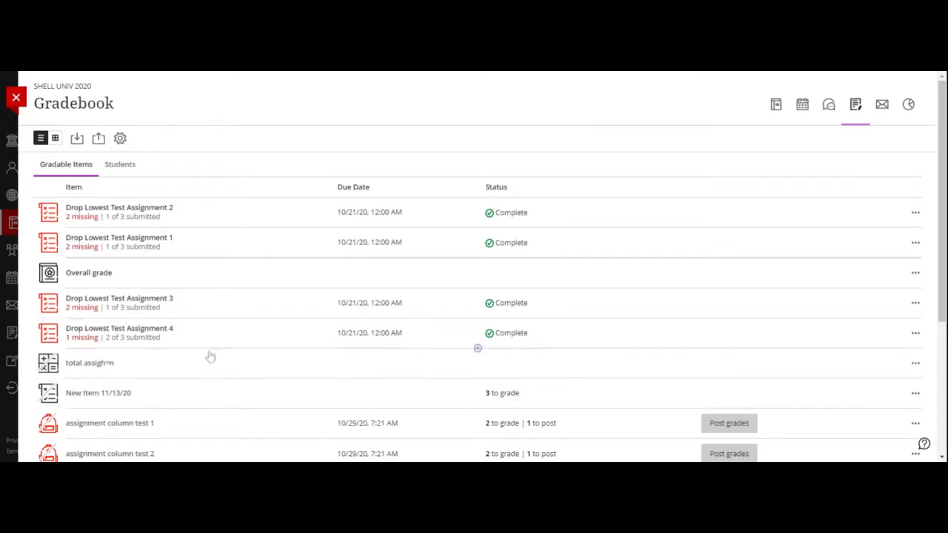
mouse_move(212, 353)
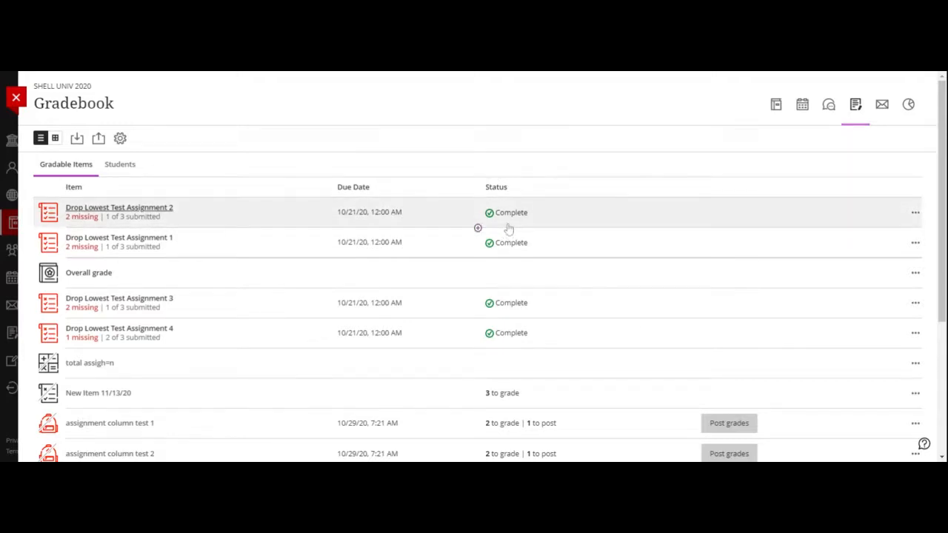
scroll(510, 229, down, 1)
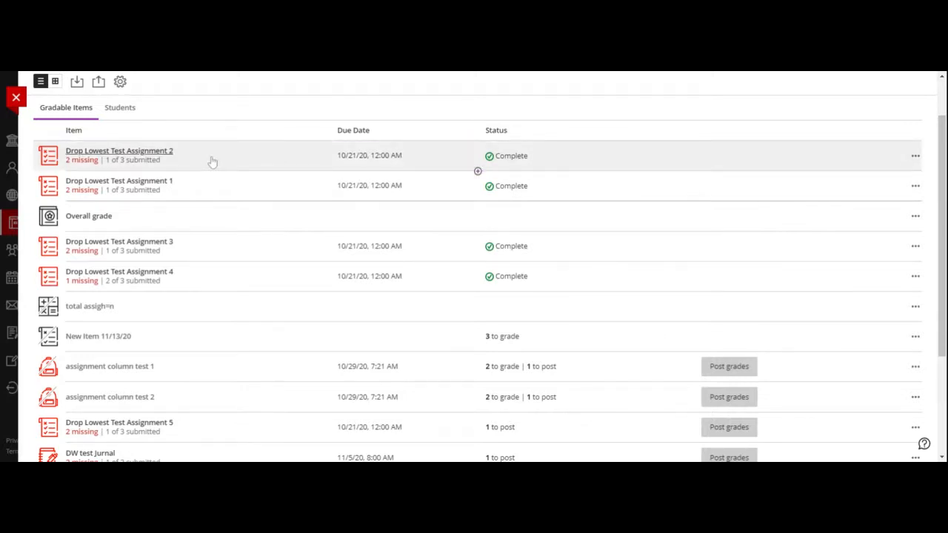
scroll(150, 236, up, 2)
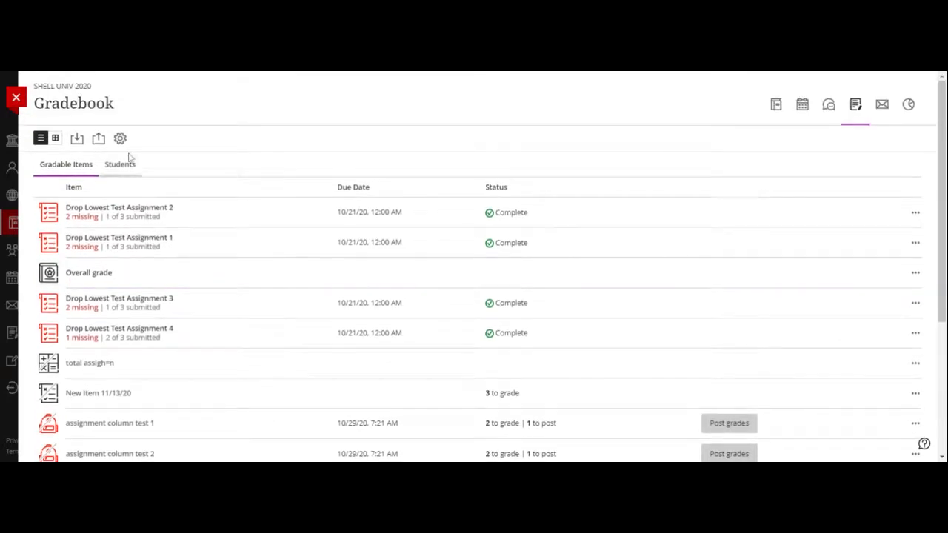
Review the gradebook's student list and the options for the first student, returning to the gradable items
click(120, 164)
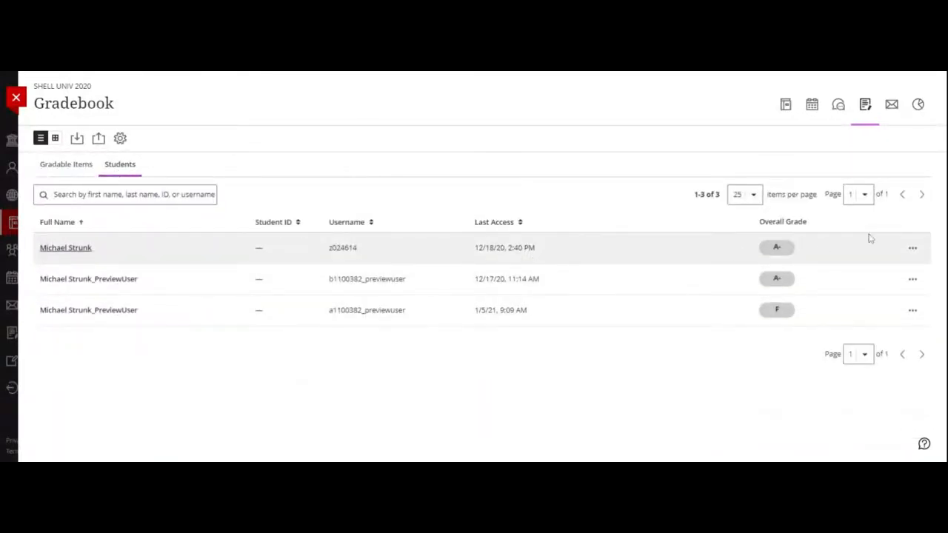
click(912, 249)
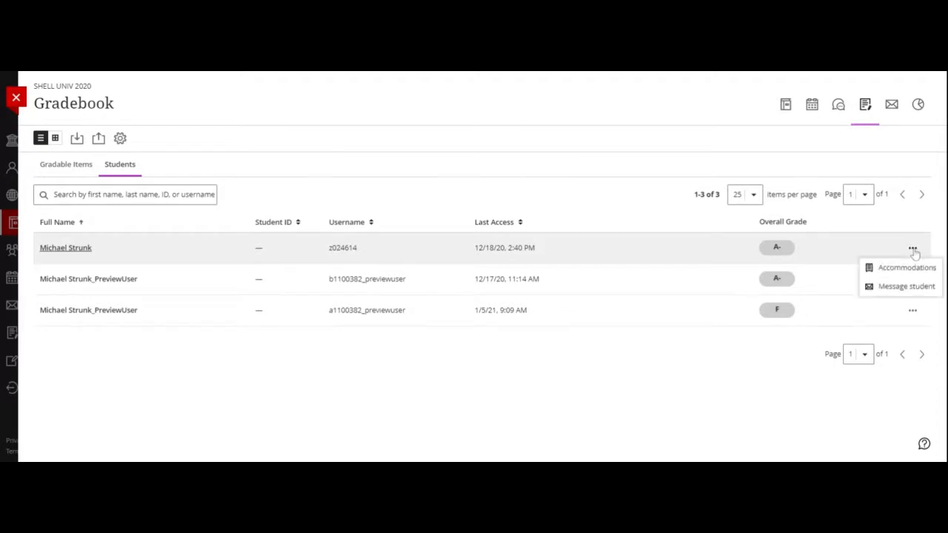
click(913, 250)
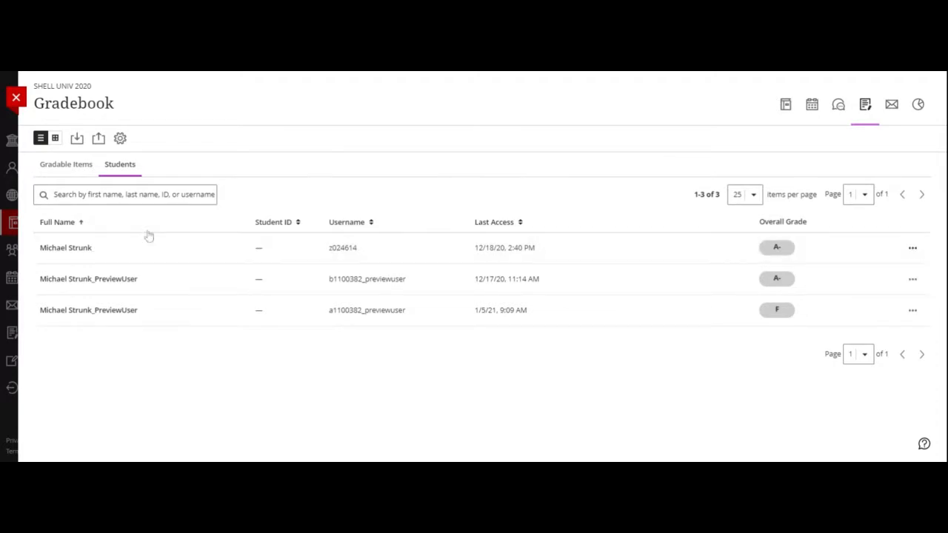
click(65, 168)
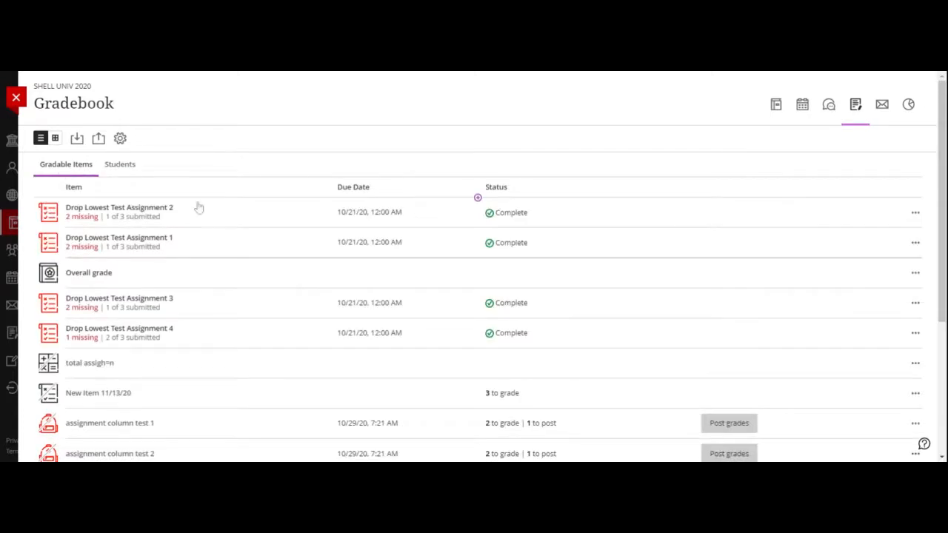
Switch the gradebook from the list view to the grid view
click(56, 139)
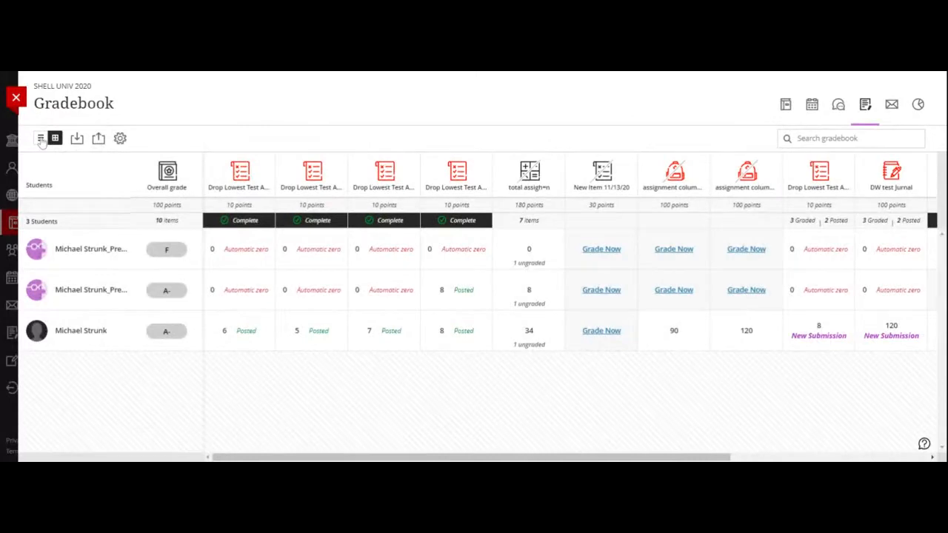
click(41, 138)
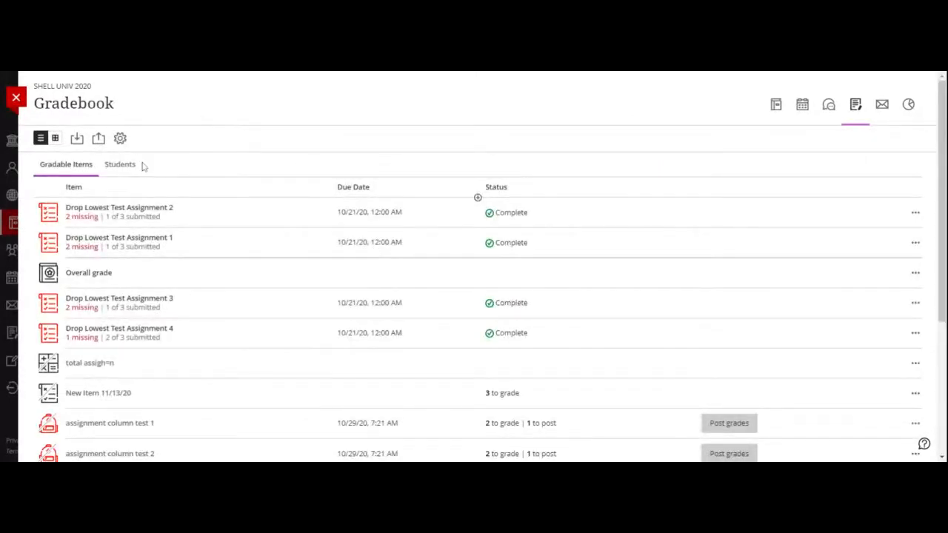
click(55, 139)
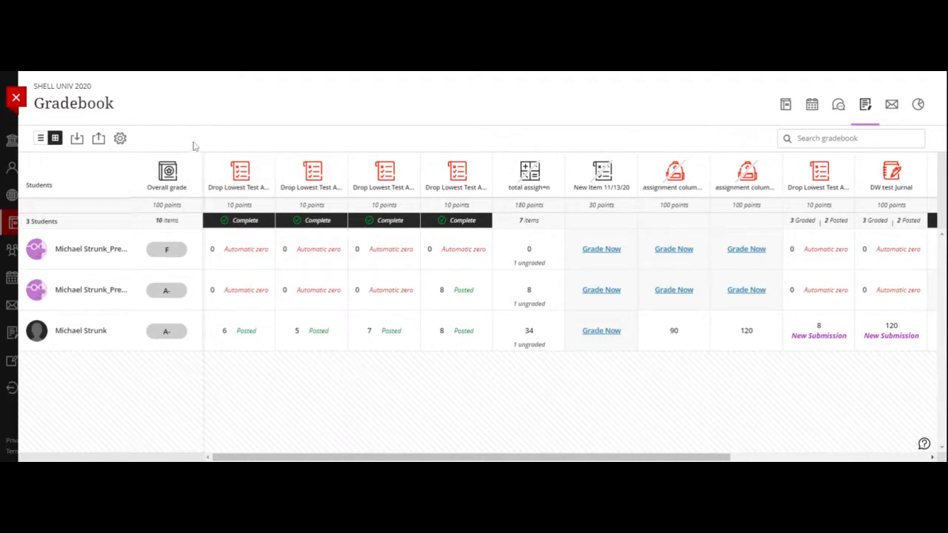
Add a calculation column directly after the Overall grade column and title it "Total Points"
mouse_move(204, 178)
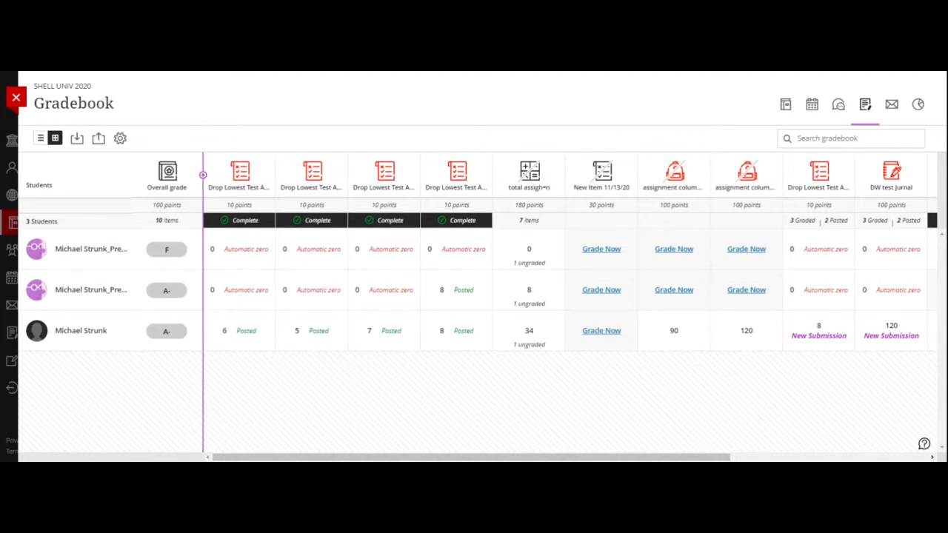
click(203, 175)
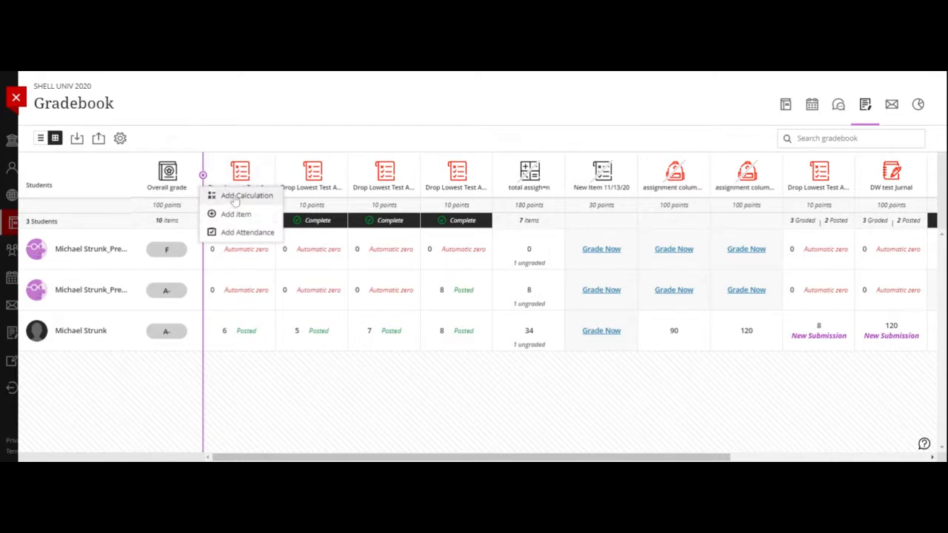
click(235, 197)
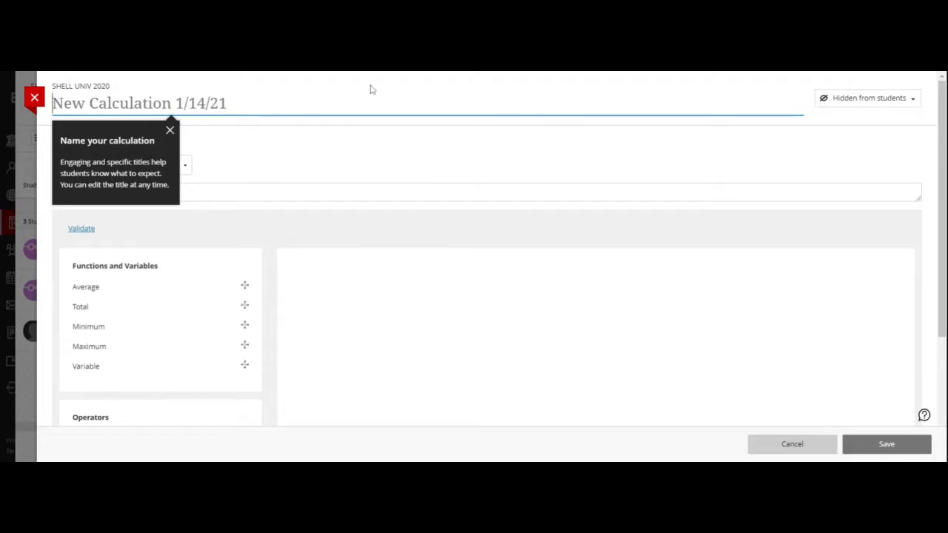
text(To)
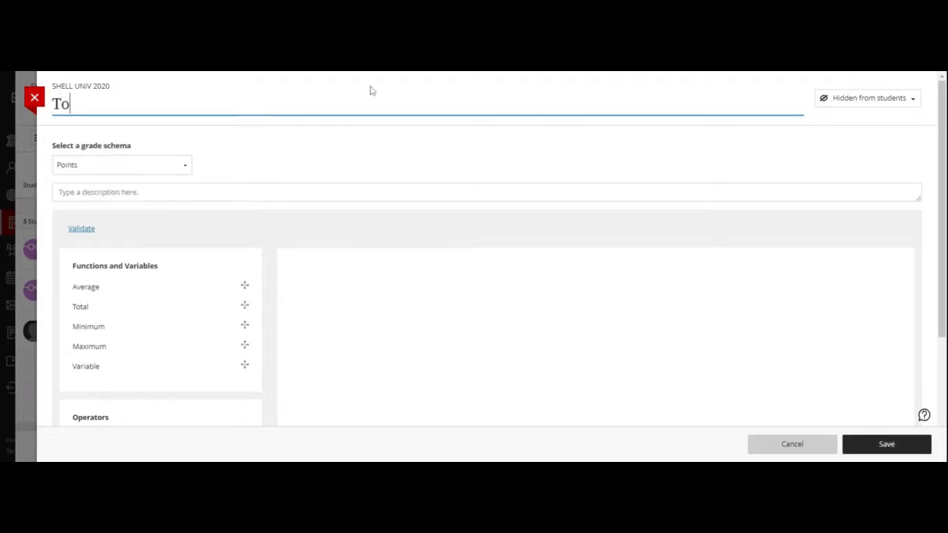
text(tal Points)
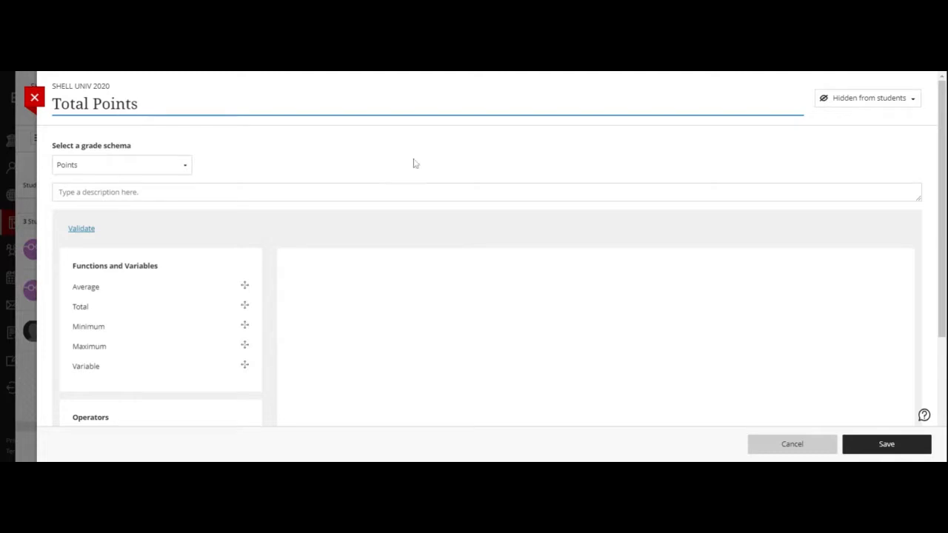
key(Tab)
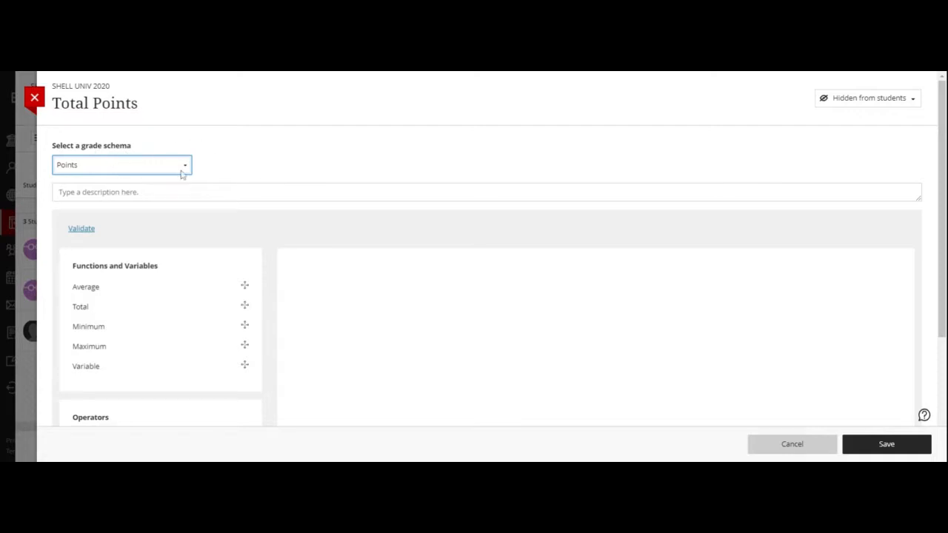
Enter "final grade" as the description of the Total Points calculation
scroll(246, 166, down, 3)
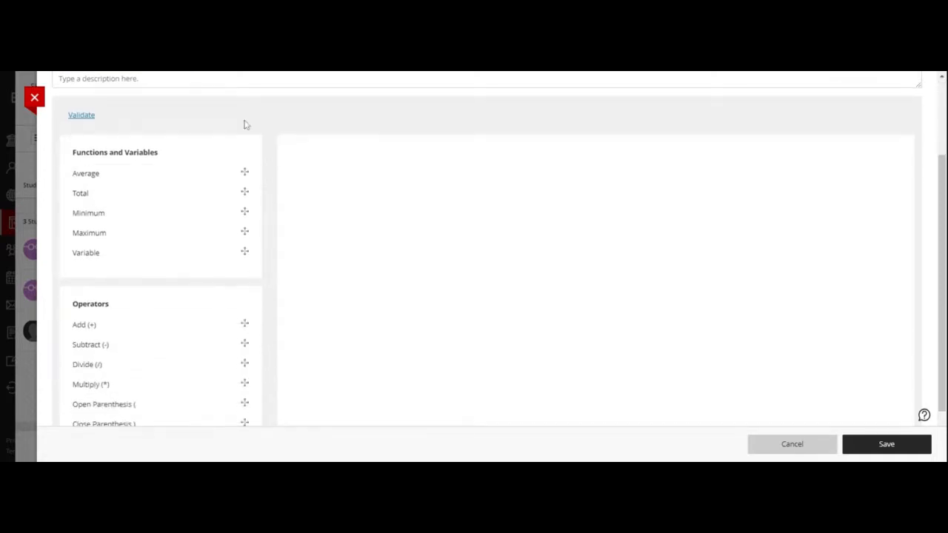
scroll(241, 130, up, 3)
click(172, 189)
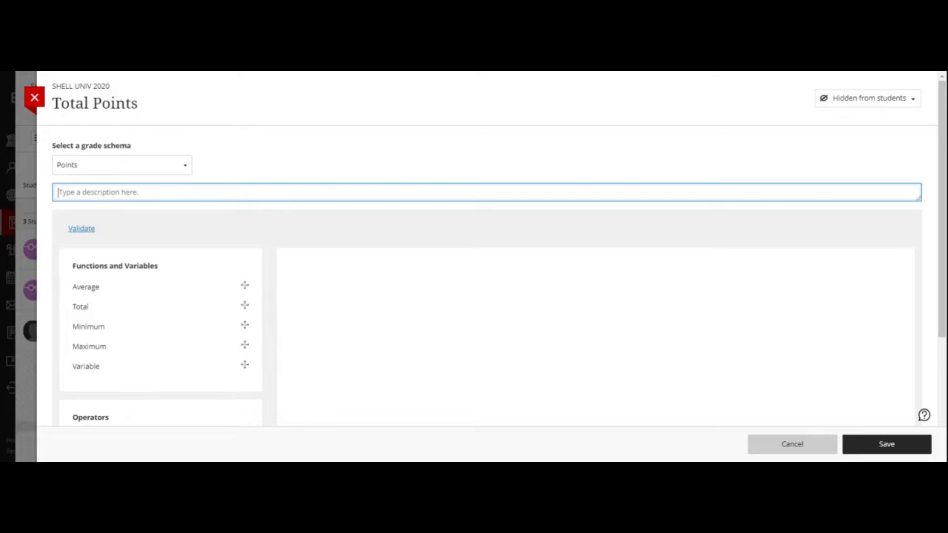
text(final grade)
click(302, 243)
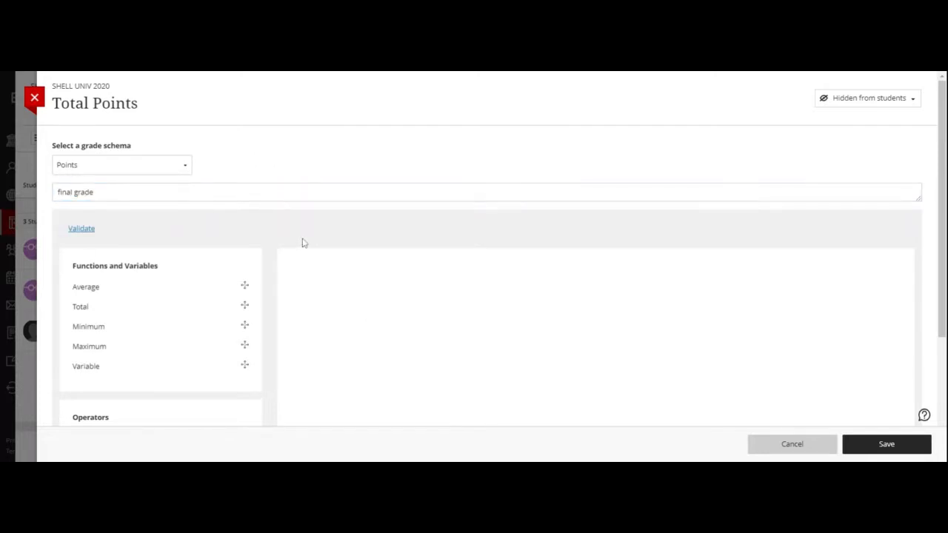
Insert the Total function into the calculation's formula area
scroll(301, 235, down, 3)
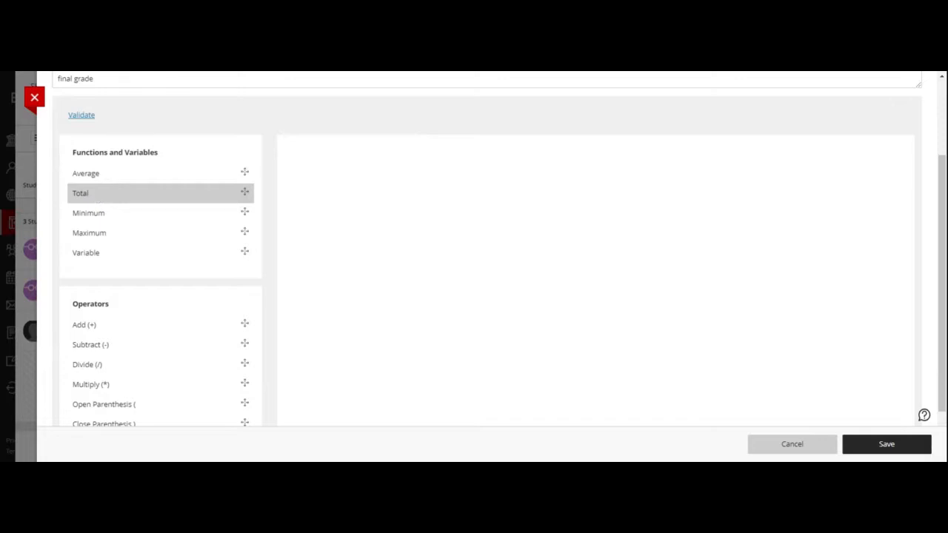
click(98, 196)
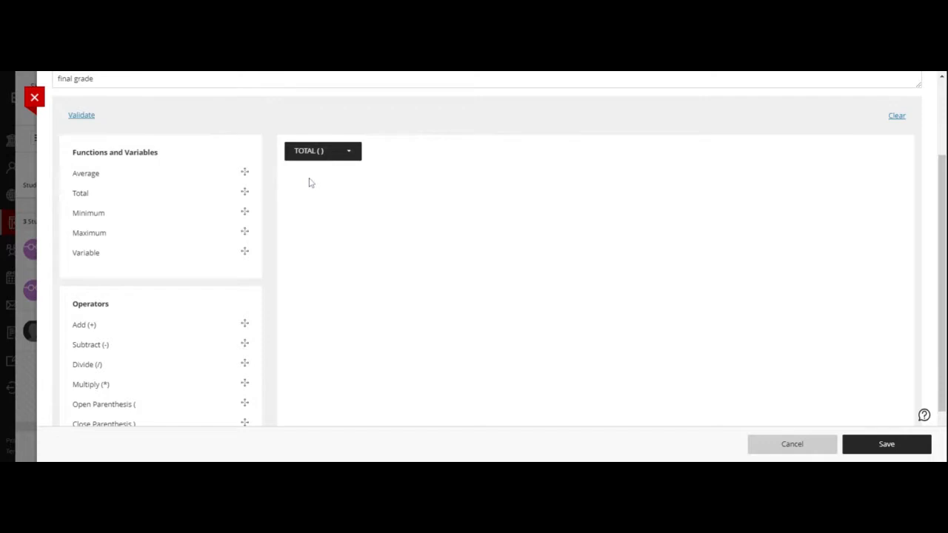
click(337, 153)
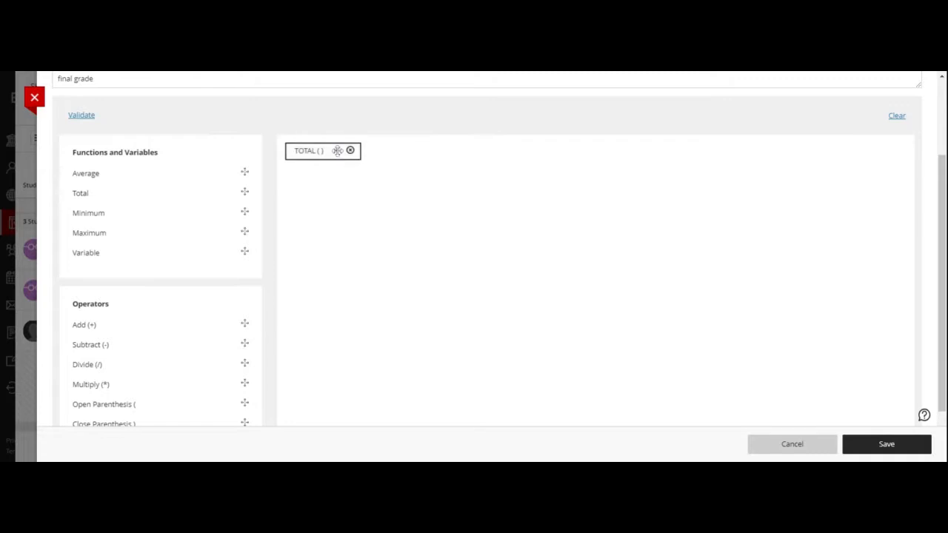
Include the Homework category in the Total function and validate the expression
click(337, 152)
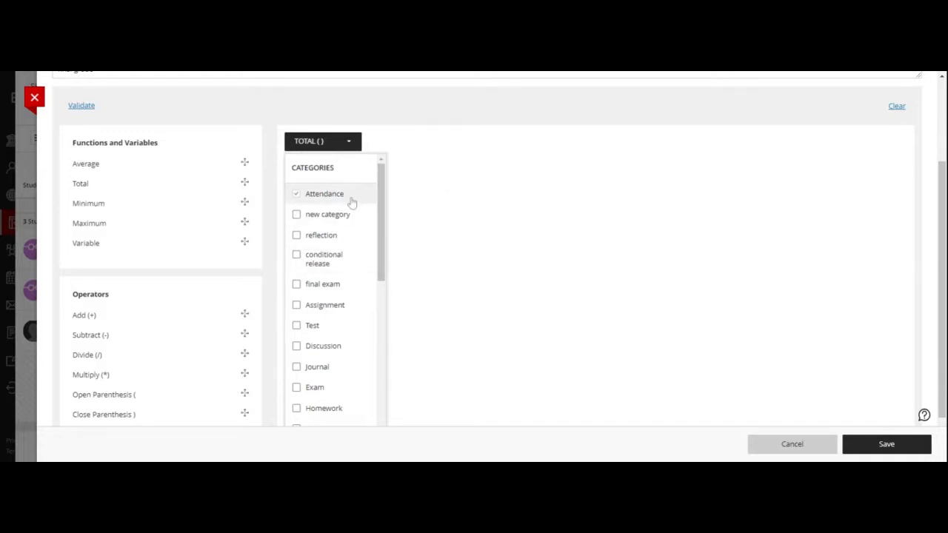
scroll(338, 222, down, 1)
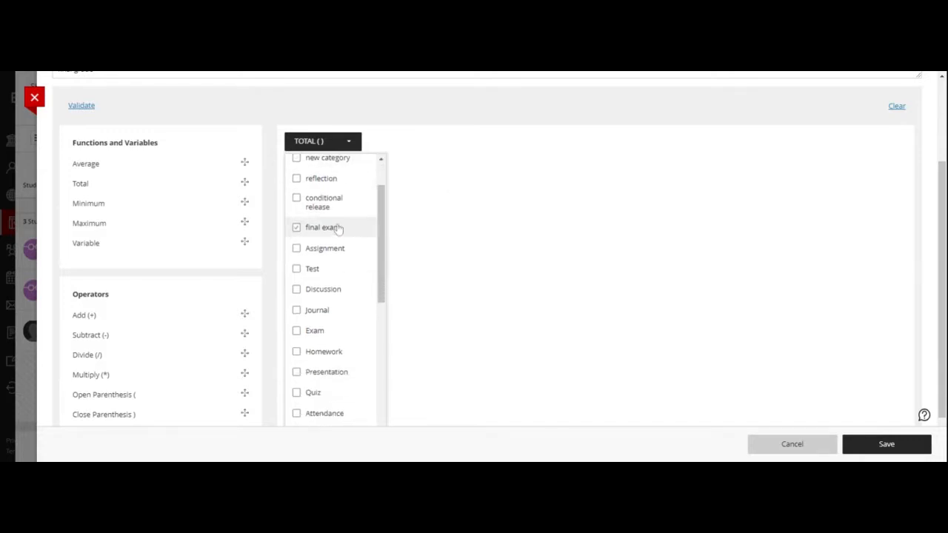
scroll(338, 229, down, 2)
scroll(339, 228, up, 3)
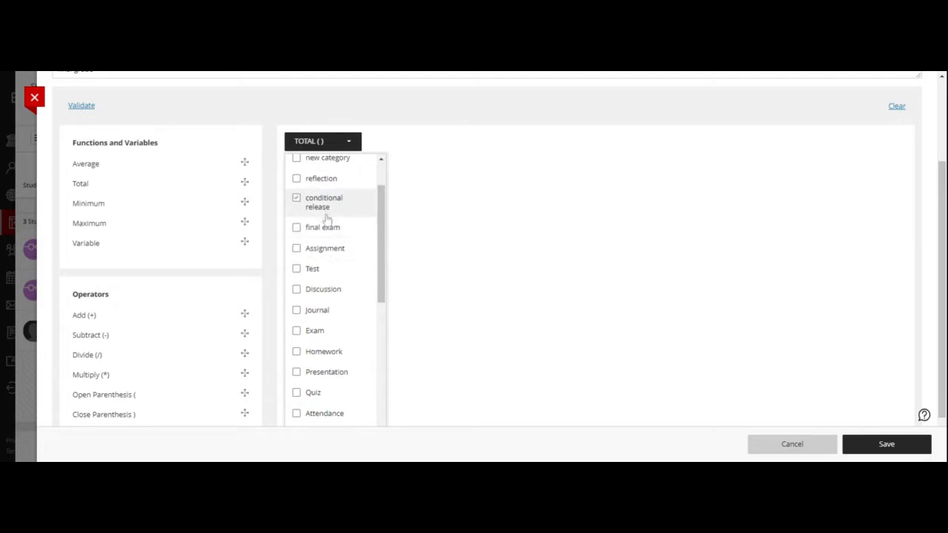
scroll(326, 218, down, 1)
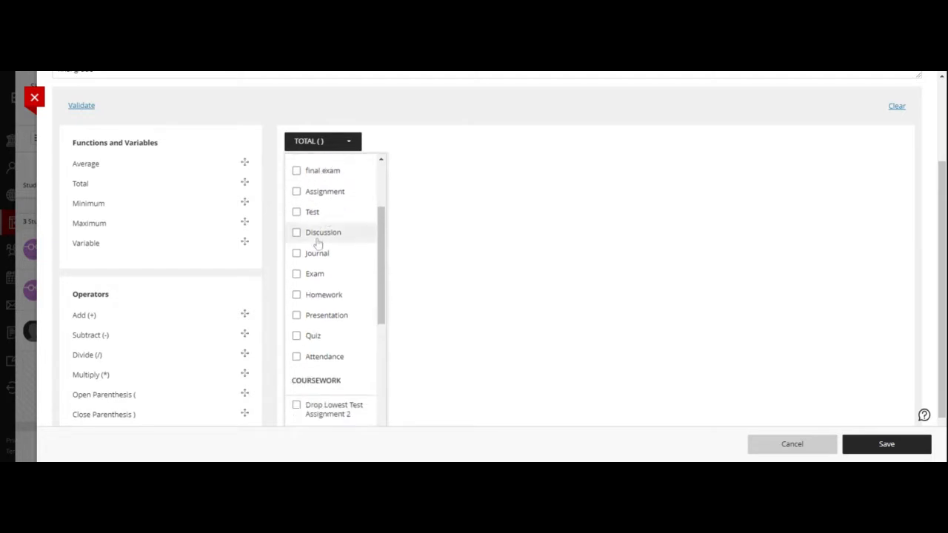
click(297, 296)
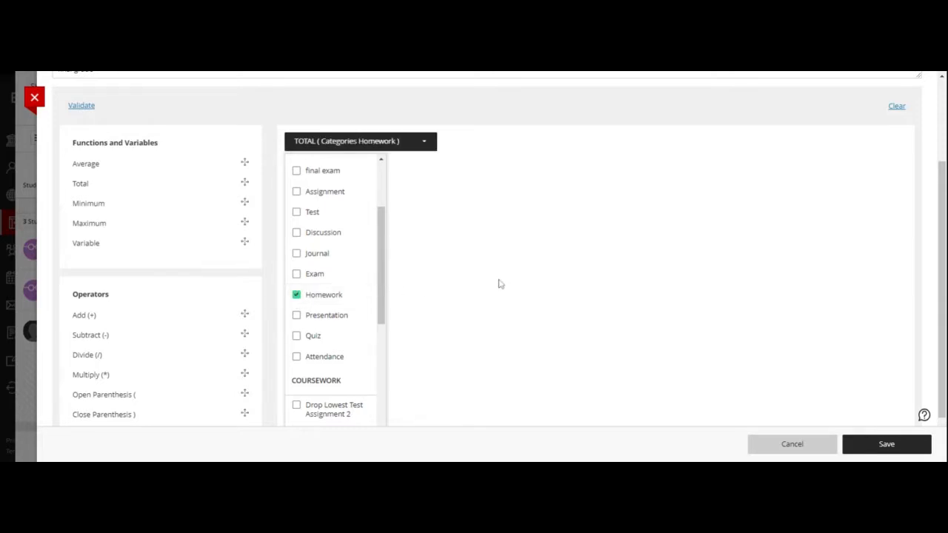
click(508, 253)
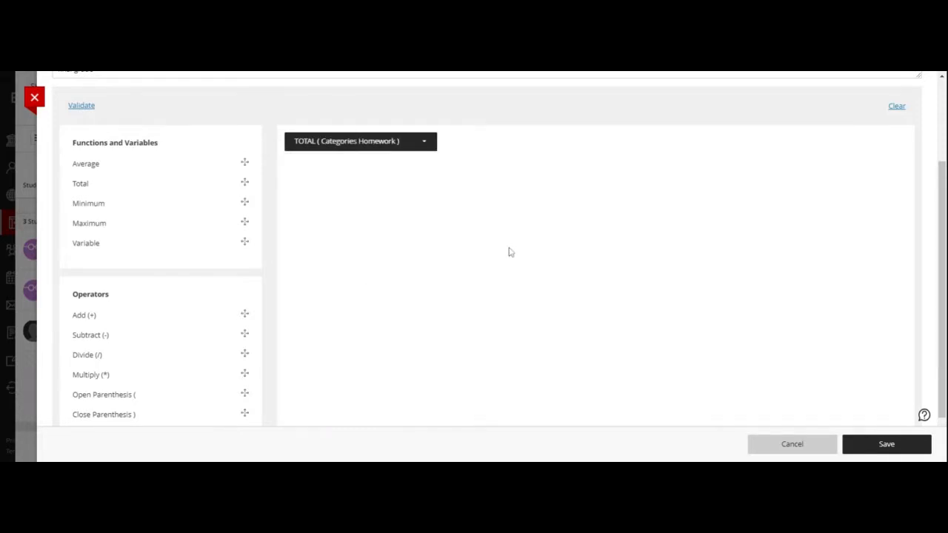
click(82, 106)
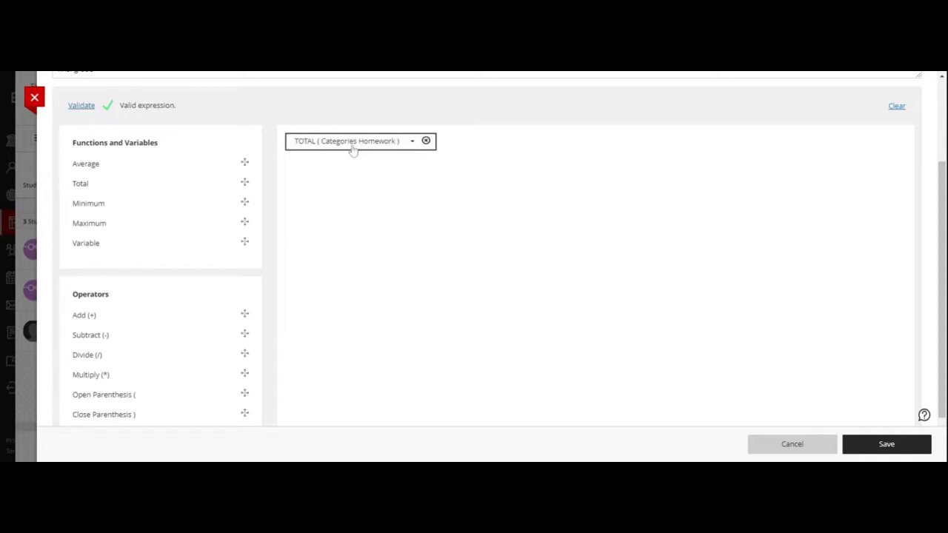
Remove the Homework category from the Total function
click(412, 143)
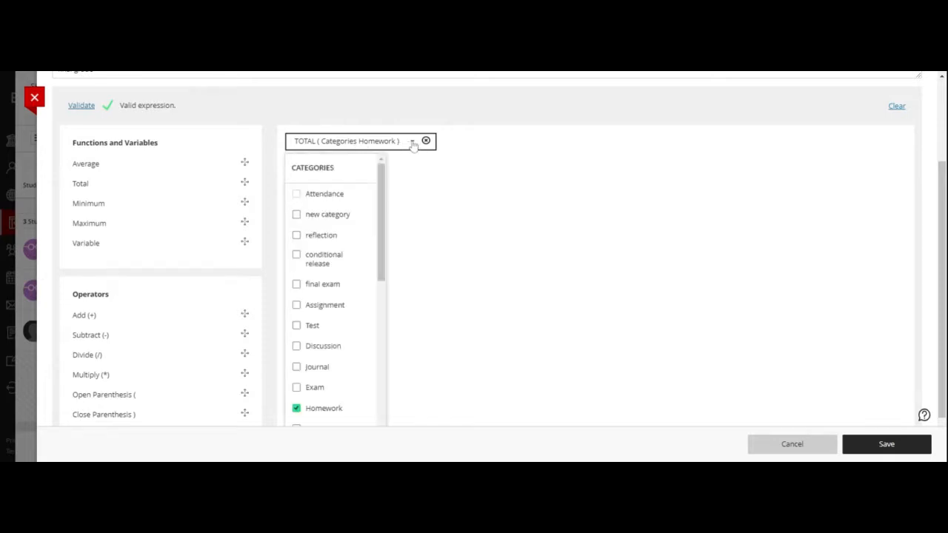
scroll(343, 179, down, 1)
scroll(343, 179, down, 2)
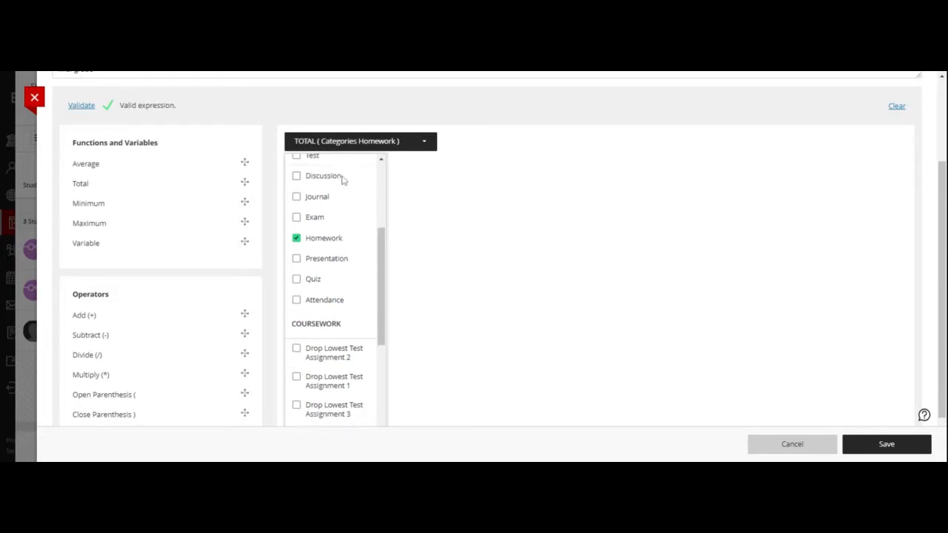
click(298, 239)
Include the coursework items assignment column test 2, New Item 11/13/20 and Drop Lowest Test Assignment 4 in the Total function
scroll(329, 229, down, 2)
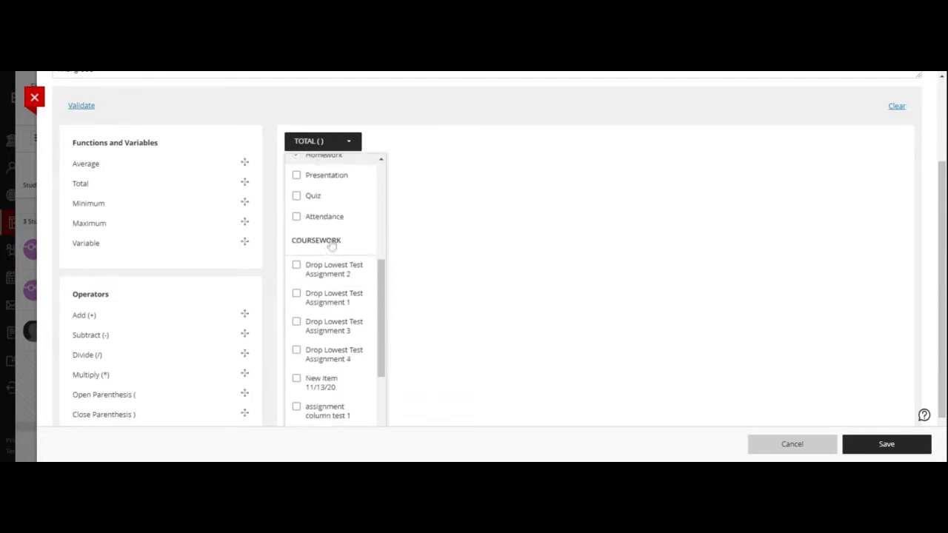
scroll(355, 205, down, 1)
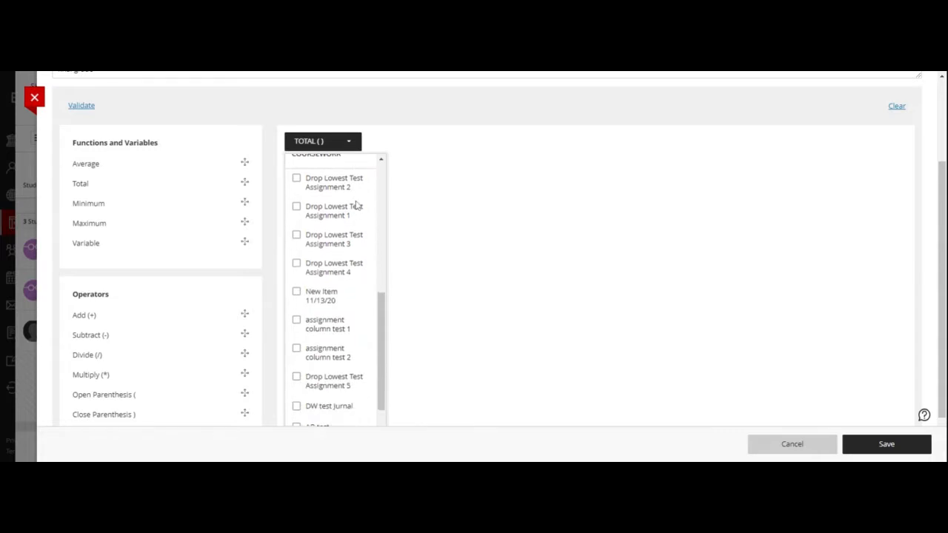
scroll(355, 205, up, 1)
scroll(356, 205, down, 1)
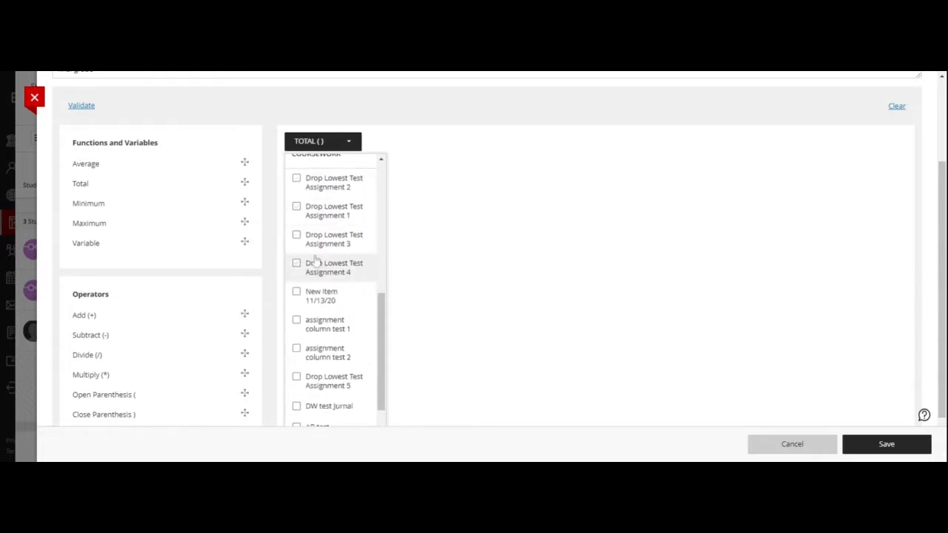
click(317, 211)
scroll(316, 286, down, 1)
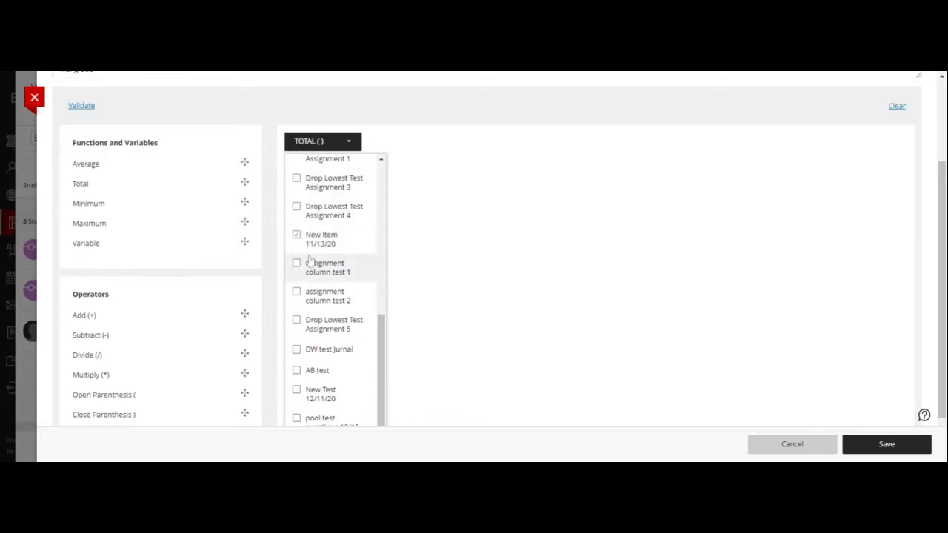
click(297, 293)
click(296, 237)
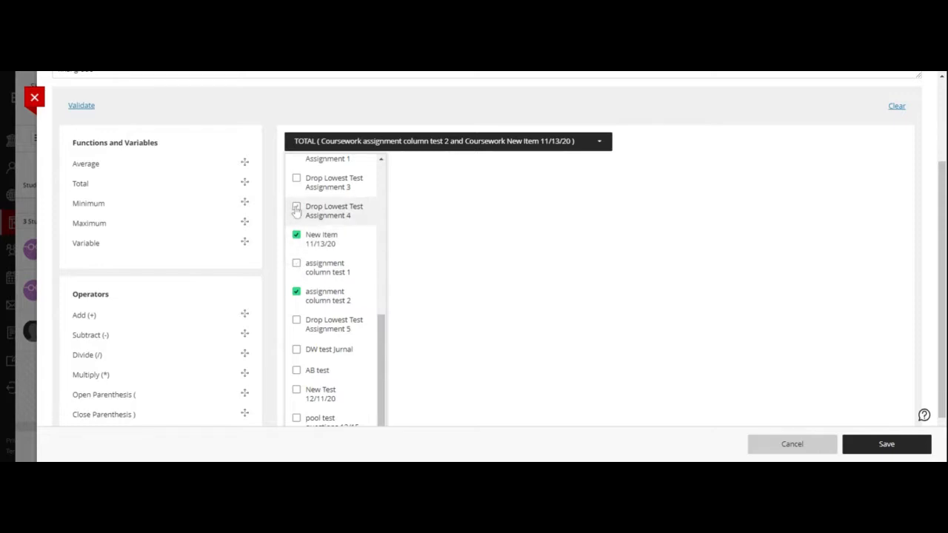
click(296, 209)
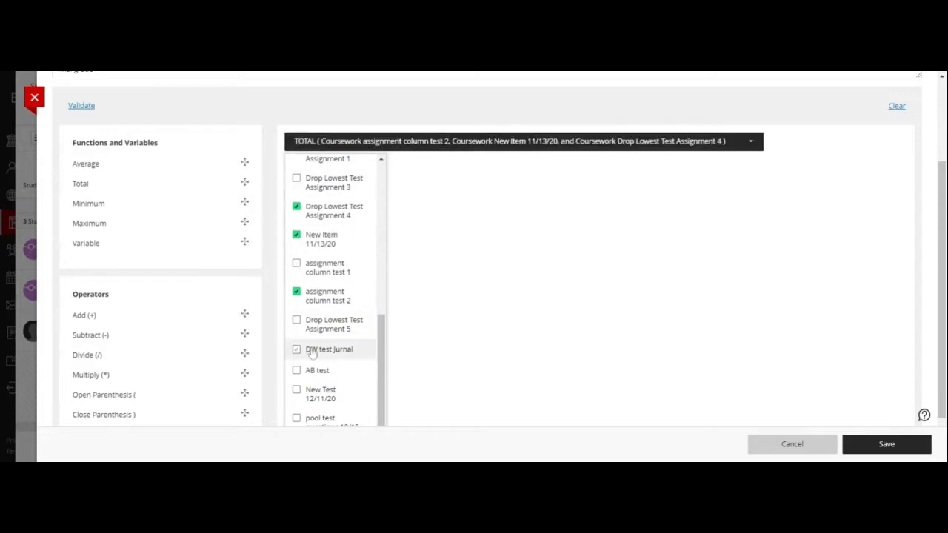
Add the Homework category to the Total function alongside the selected coursework items
scroll(325, 348, down, 1)
scroll(314, 352, up, 6)
scroll(314, 352, down, 5)
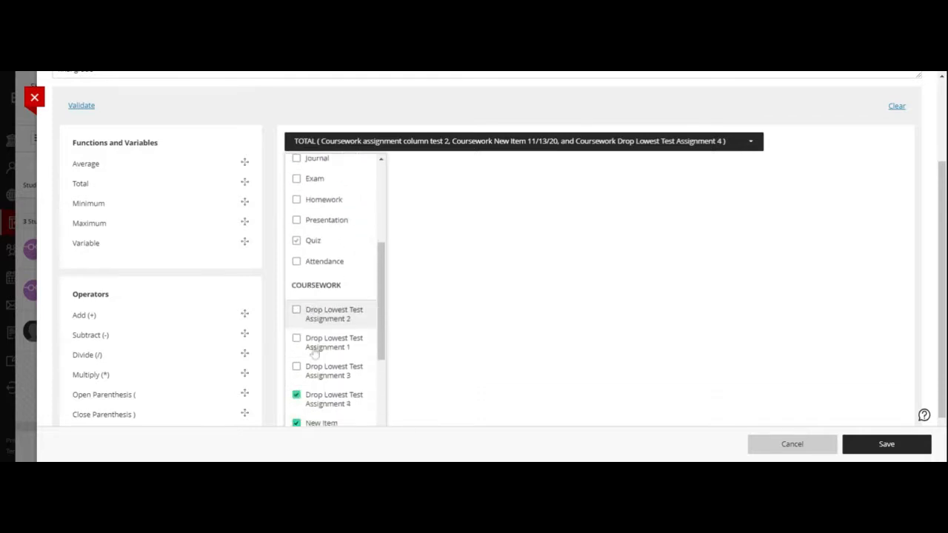
scroll(314, 353, up, 6)
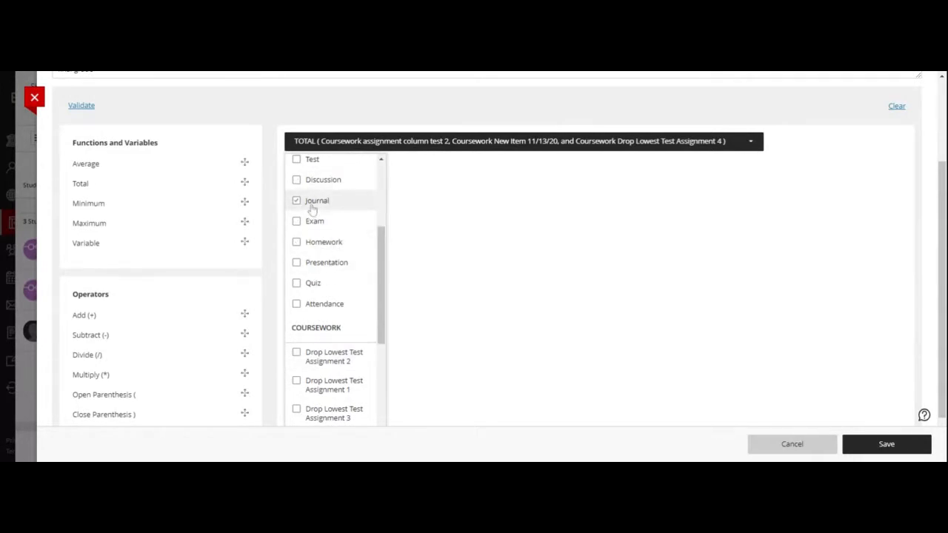
click(296, 241)
Review the categories, coursework items and calculations offered for the Total function
scroll(321, 220, down, 5)
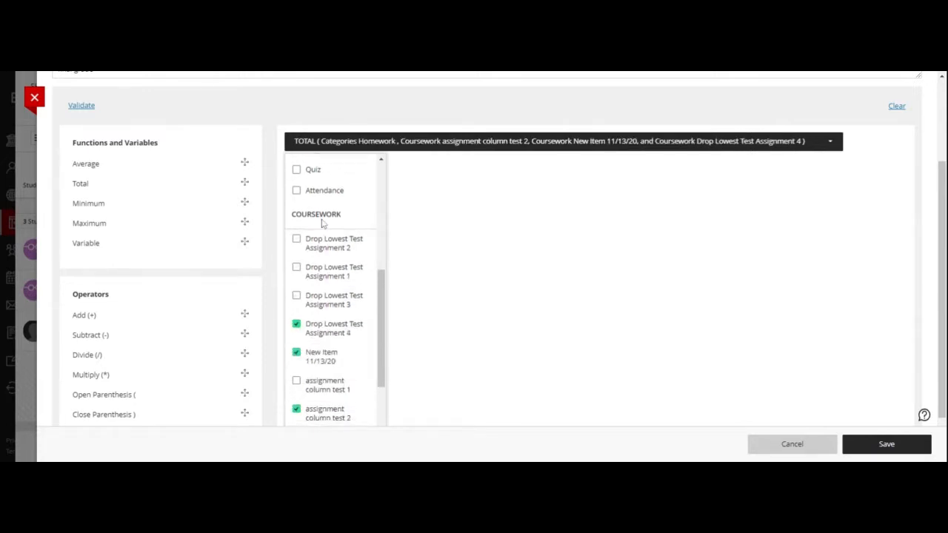
scroll(318, 216, up, 3)
scroll(318, 222, down, 3)
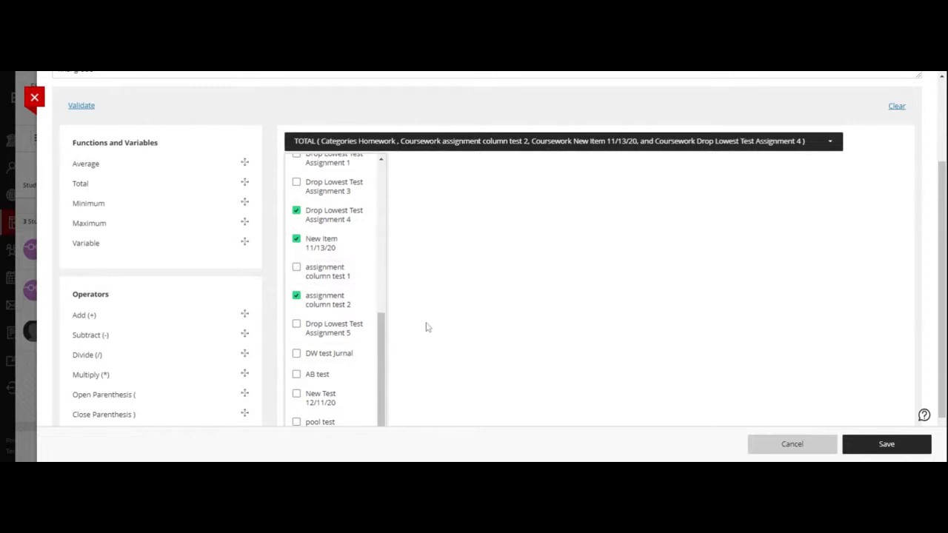
scroll(439, 332, up, 3)
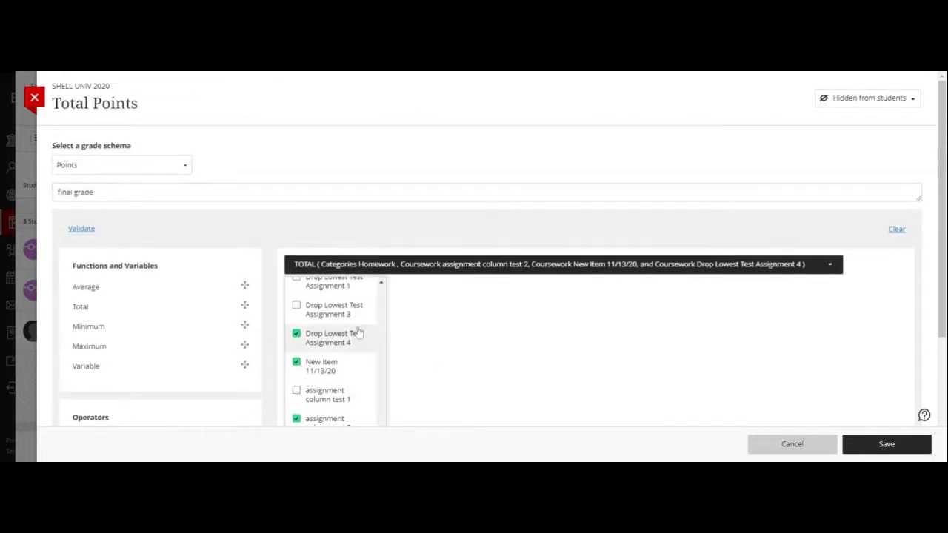
scroll(360, 333, down, 1)
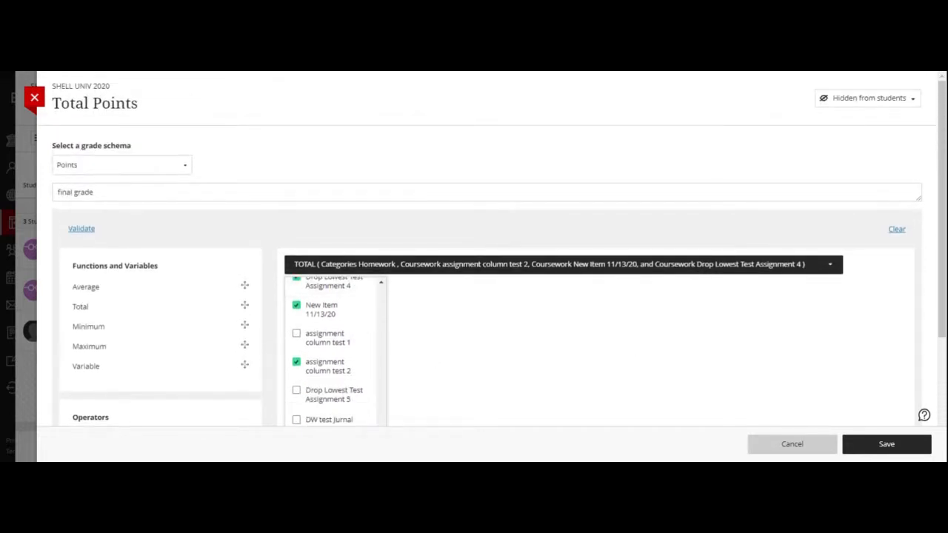
drag(941, 227, 938, 342)
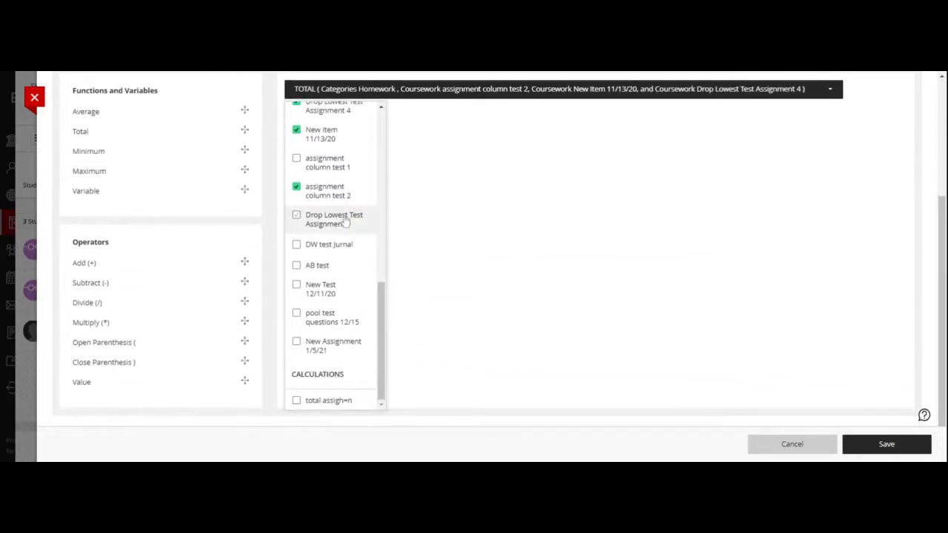
scroll(335, 154, up, 4)
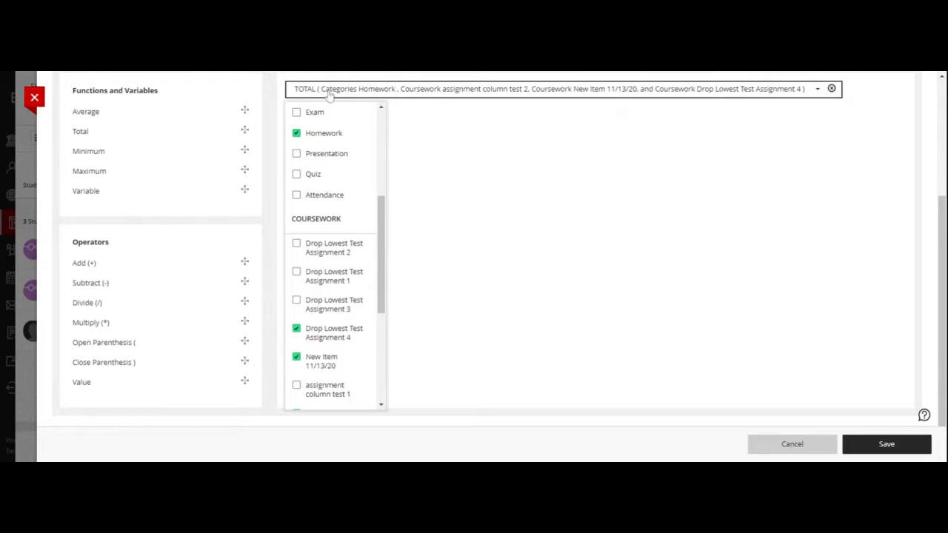
scroll(326, 222, down, 4)
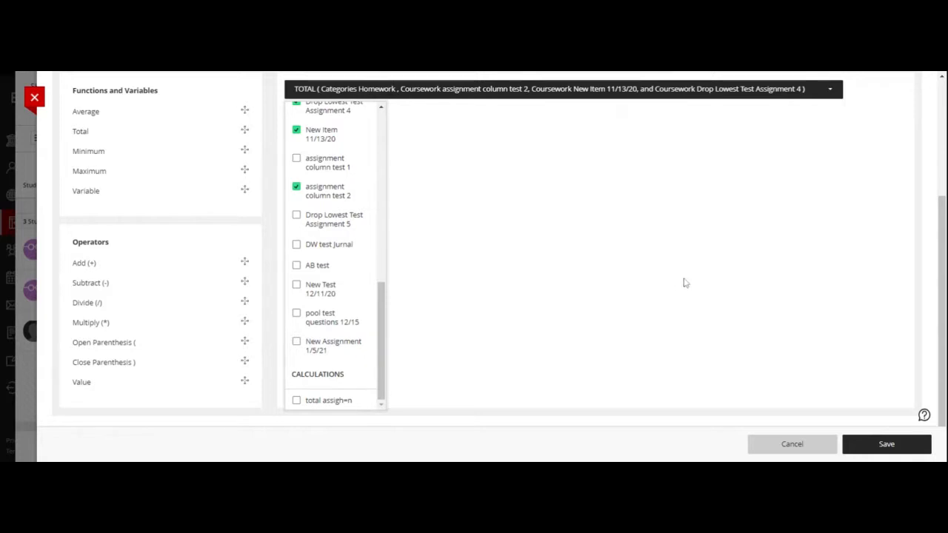
Save the Total Points calculation and return to the gradebook grid
scroll(478, 284, up, 3)
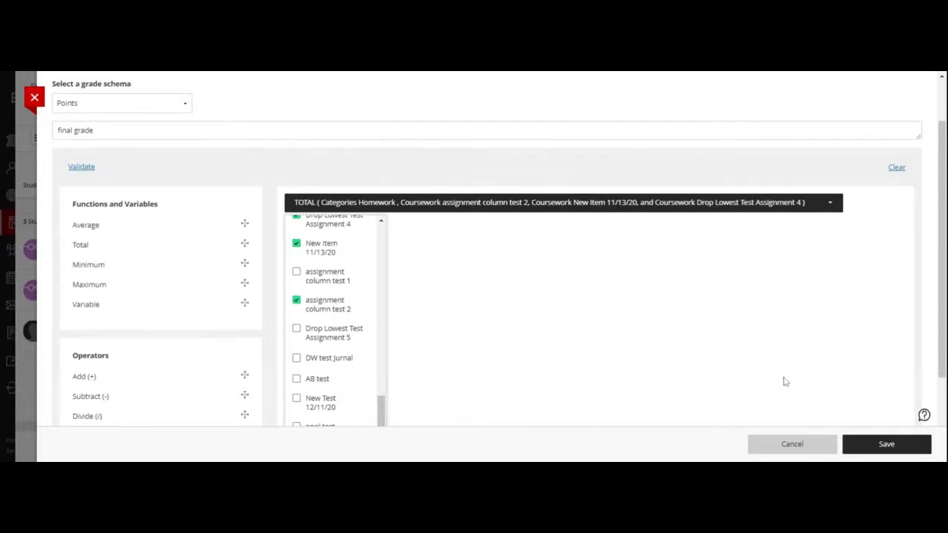
scroll(785, 370, down, 3)
scroll(455, 333, up, 5)
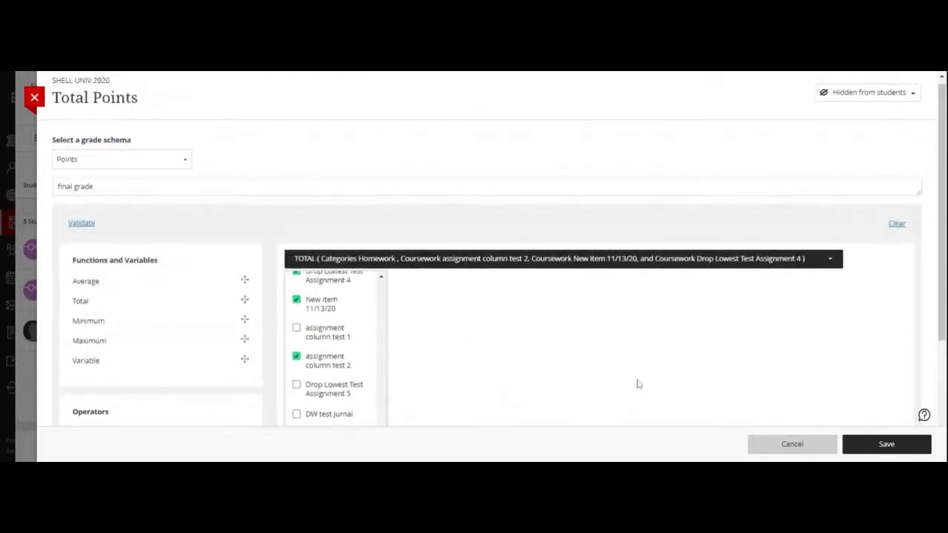
scroll(638, 385, down, 2)
click(884, 447)
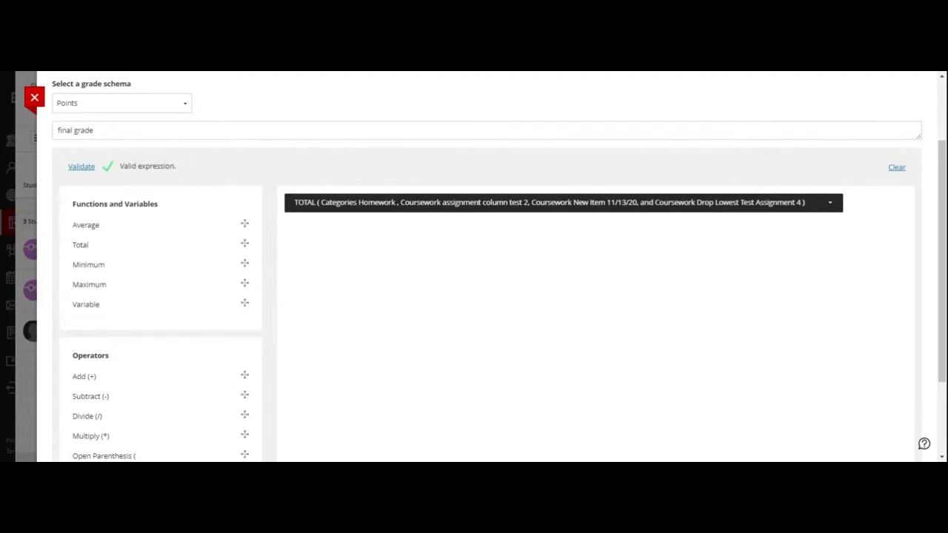
click(35, 99)
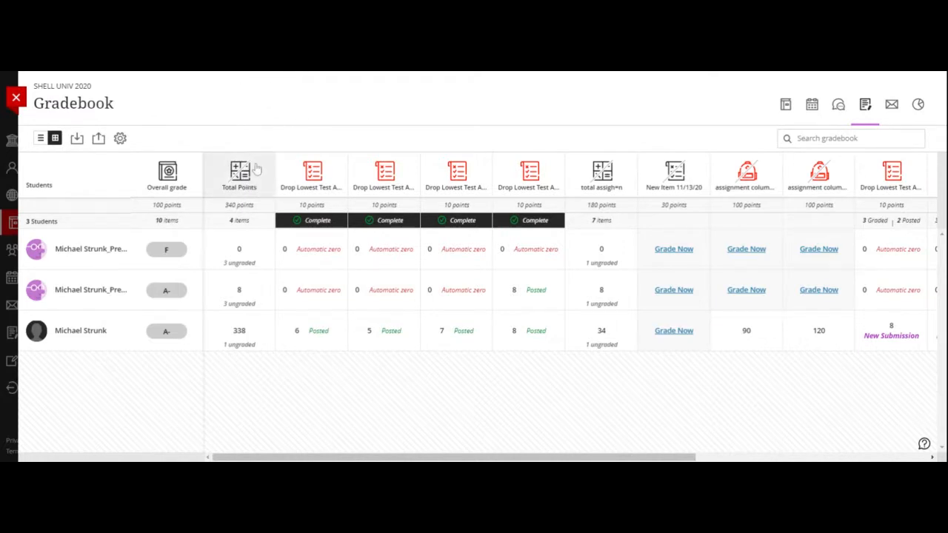
Open the Total Points column for editing to review its calculation details, and close it without changes
click(255, 172)
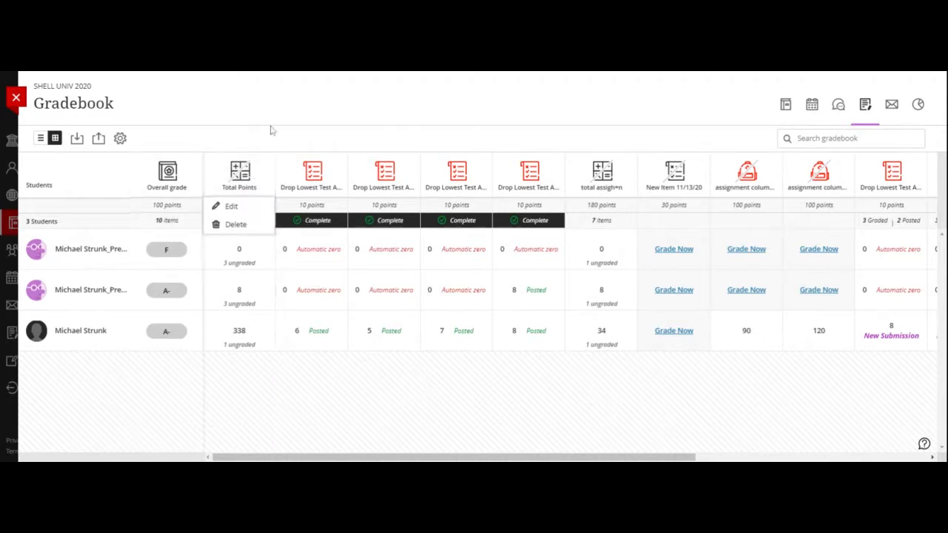
click(231, 207)
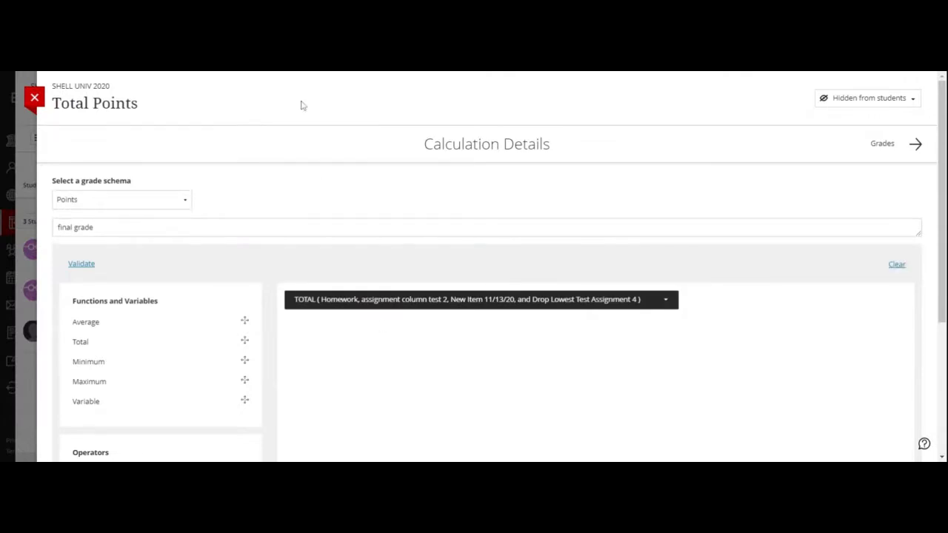
click(35, 98)
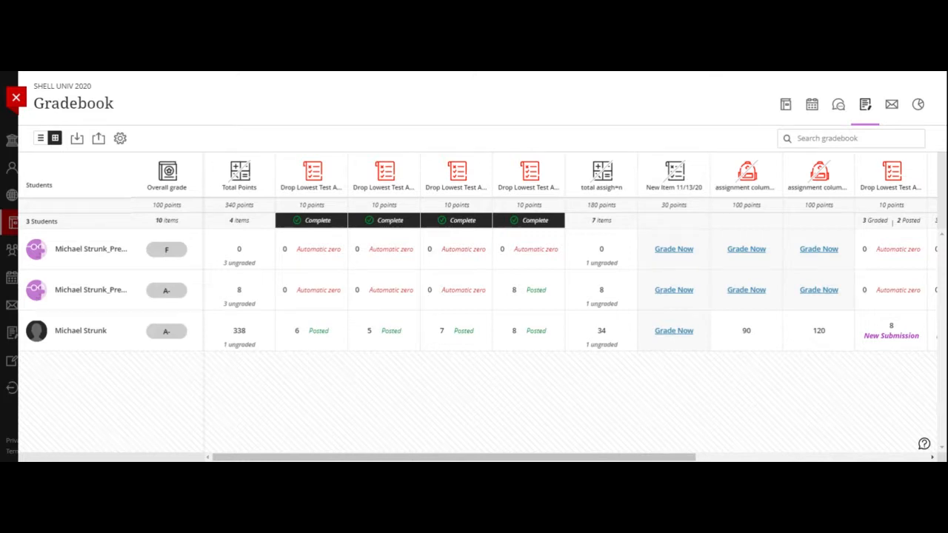
View a student's grade and feedback details for New Item 11/13/20, and check the Total Points column's options
click(240, 172)
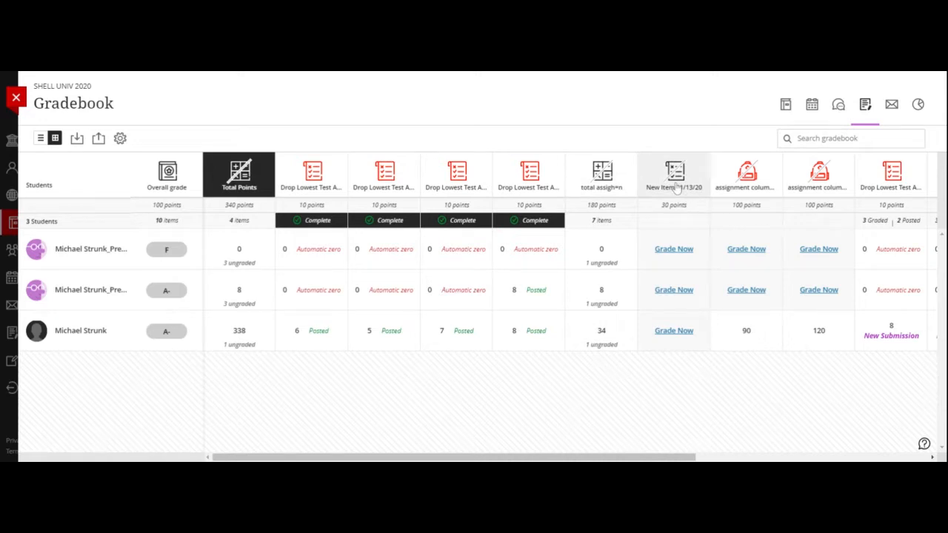
click(676, 188)
click(677, 249)
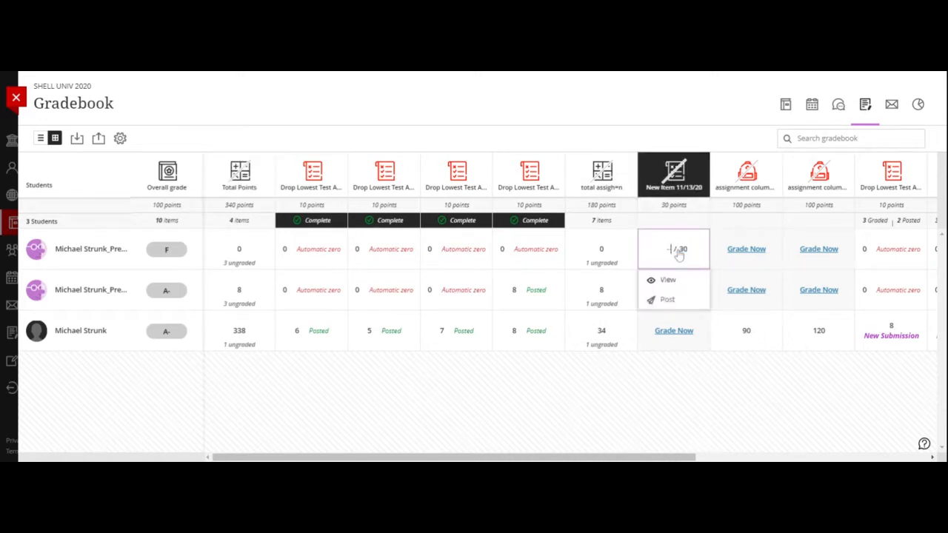
click(672, 282)
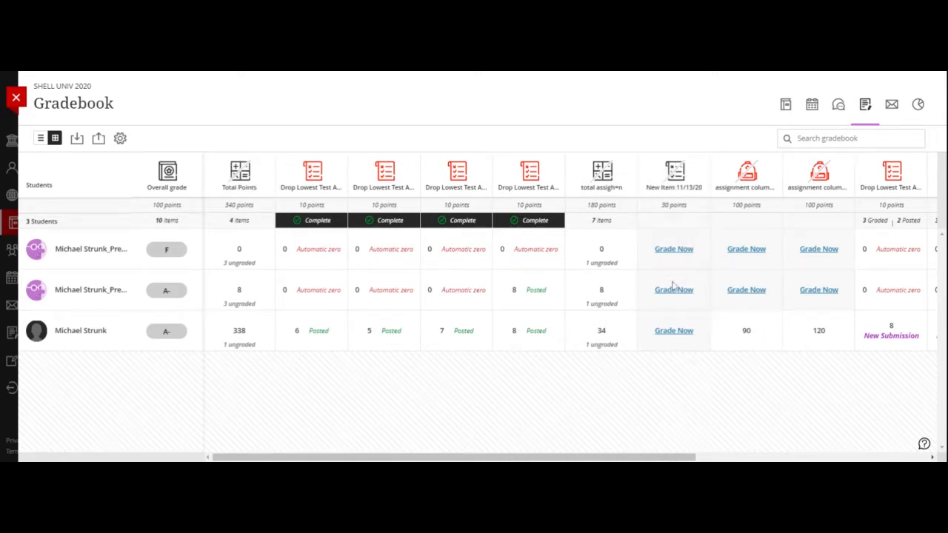
click(673, 290)
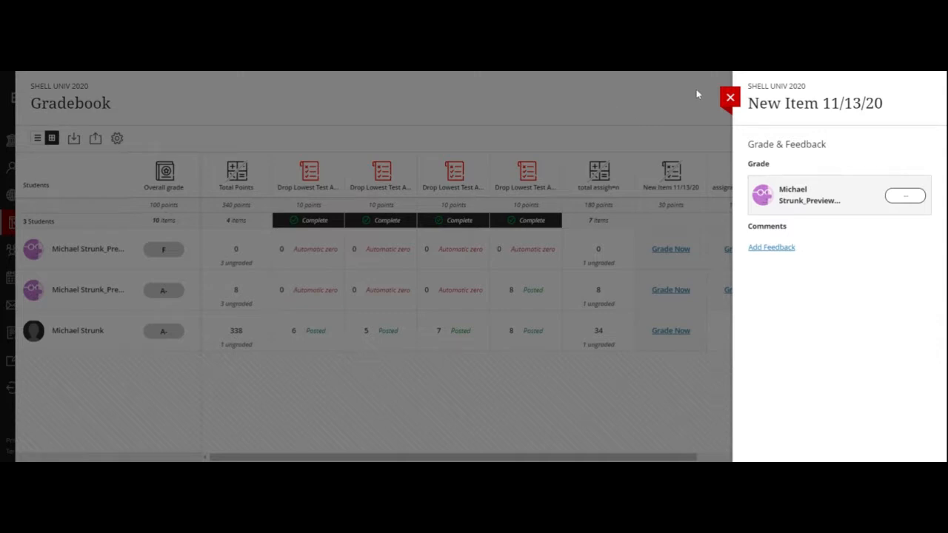
click(729, 99)
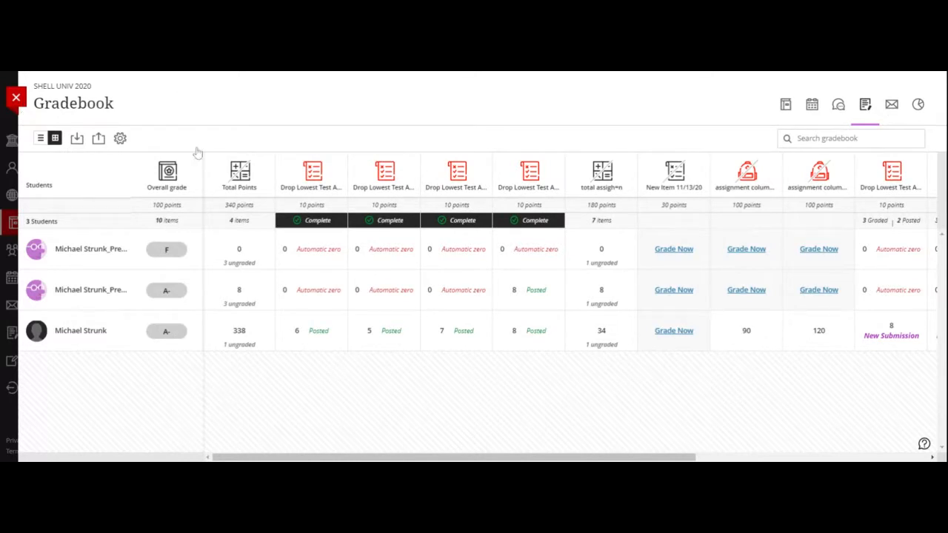
click(240, 175)
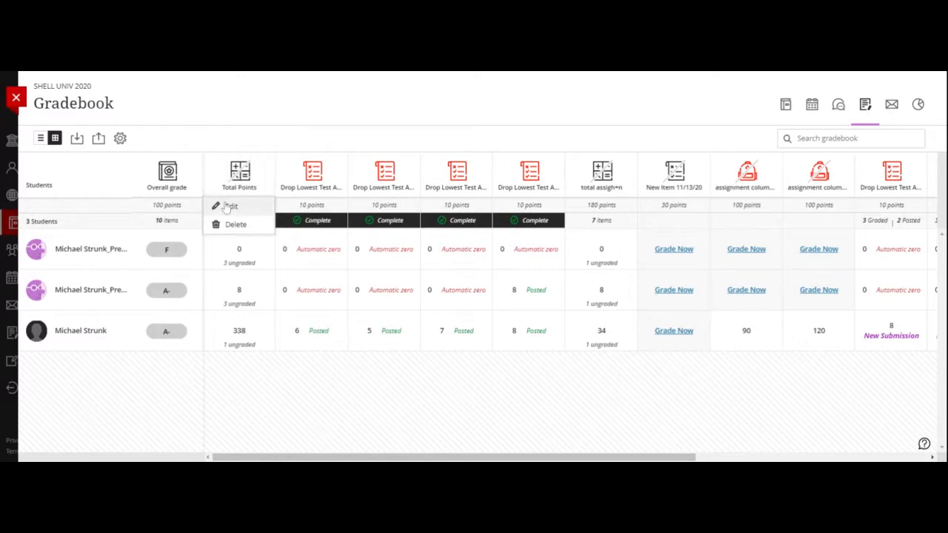
click(291, 102)
Add a calculation column directly after Total Points and name it "drop lowest"
mouse_move(276, 175)
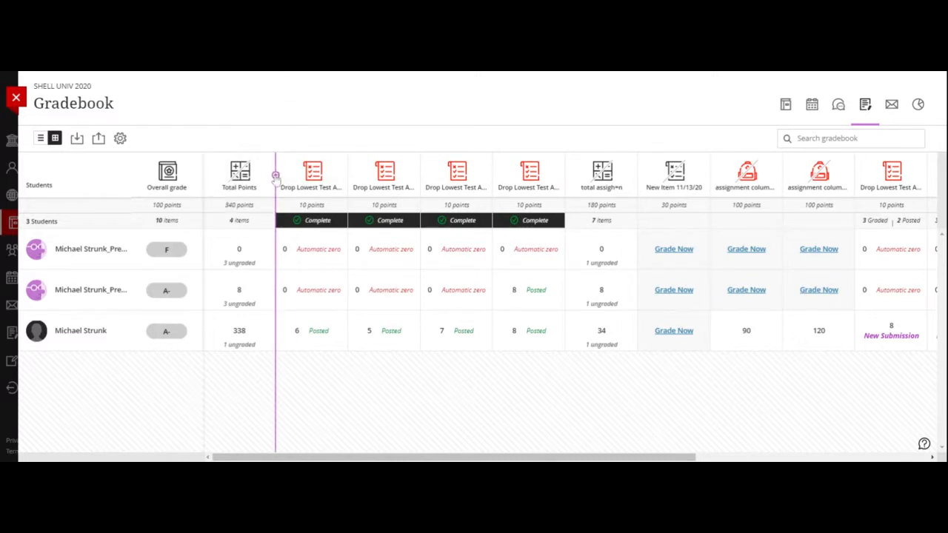
click(276, 176)
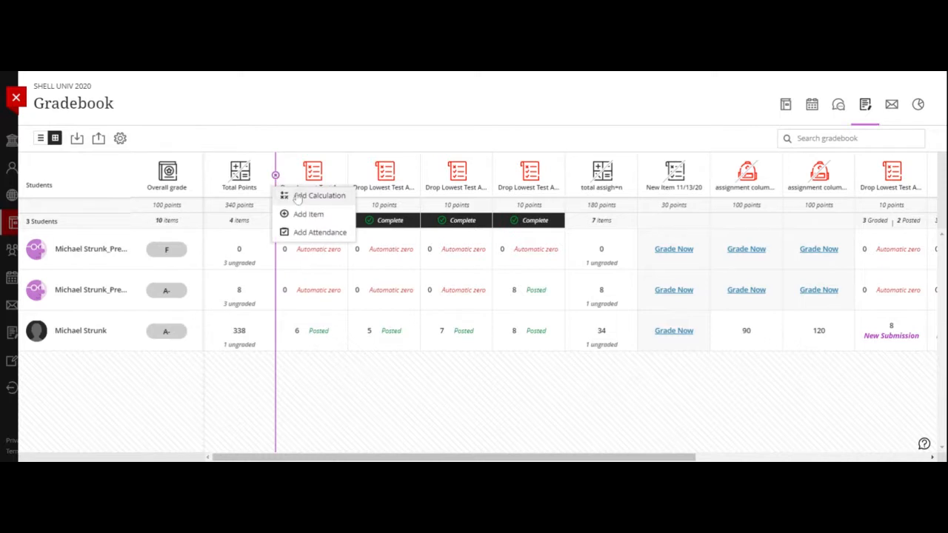
click(299, 197)
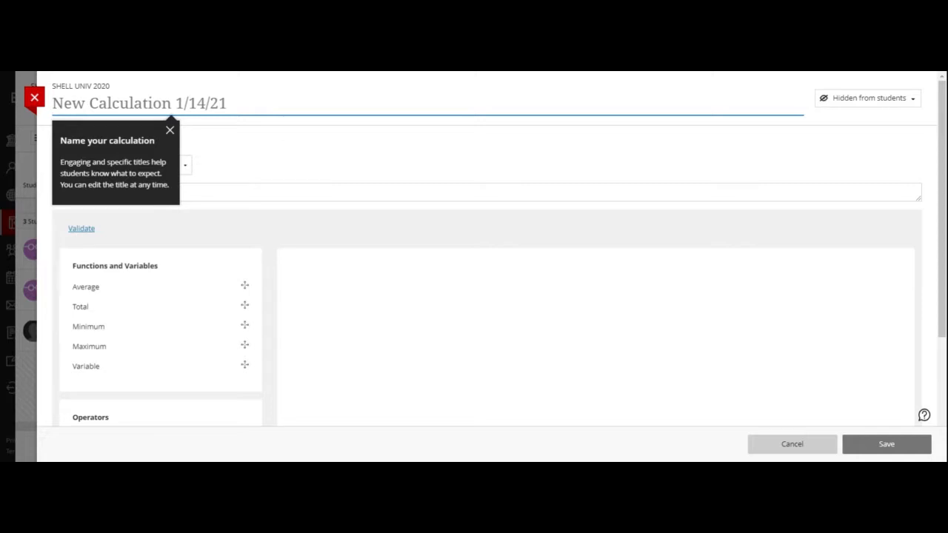
text(drop )
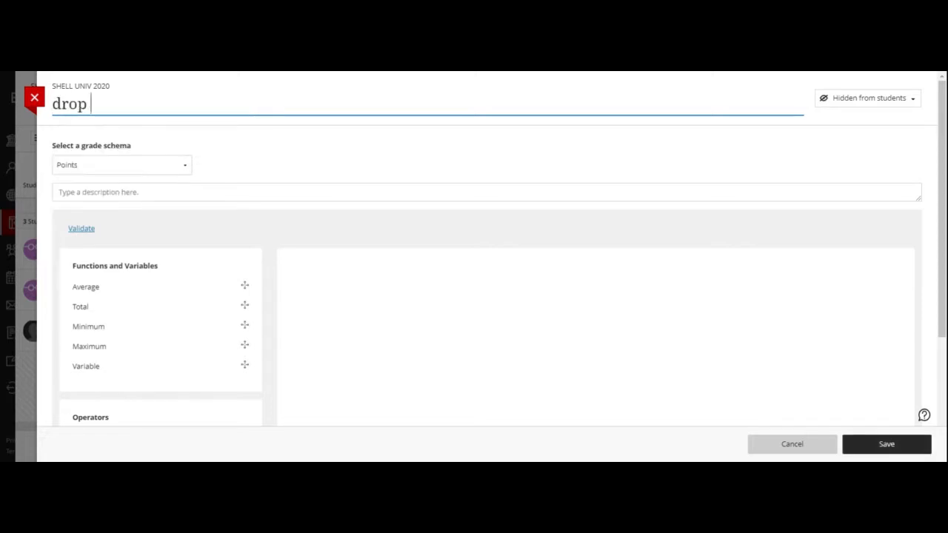
text(lowest)
key(Tab)
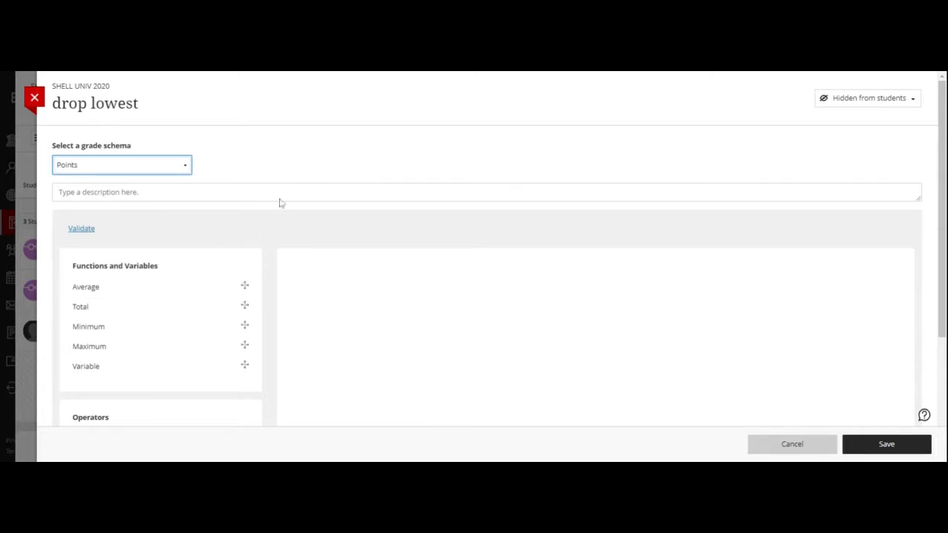
Insert the Total function into the formula of the drop lowest calculation
scroll(307, 183, down, 2)
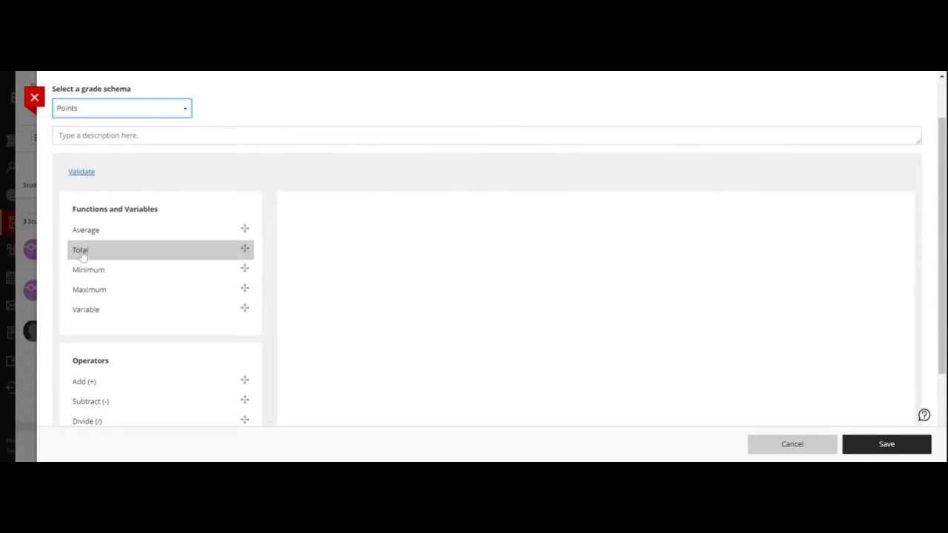
click(80, 251)
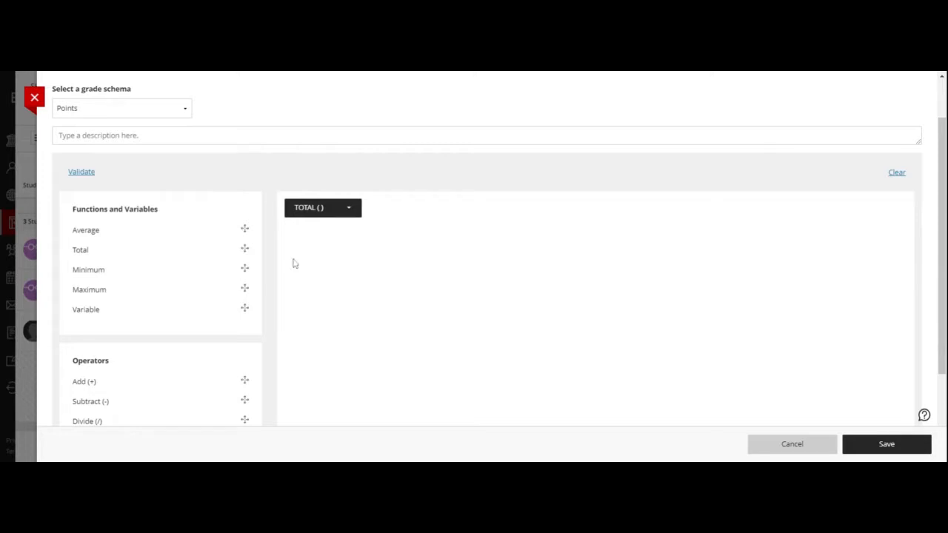
Set the Total function to the Homework category and place a subtraction operator after it
click(336, 210)
scroll(313, 304, down, 1)
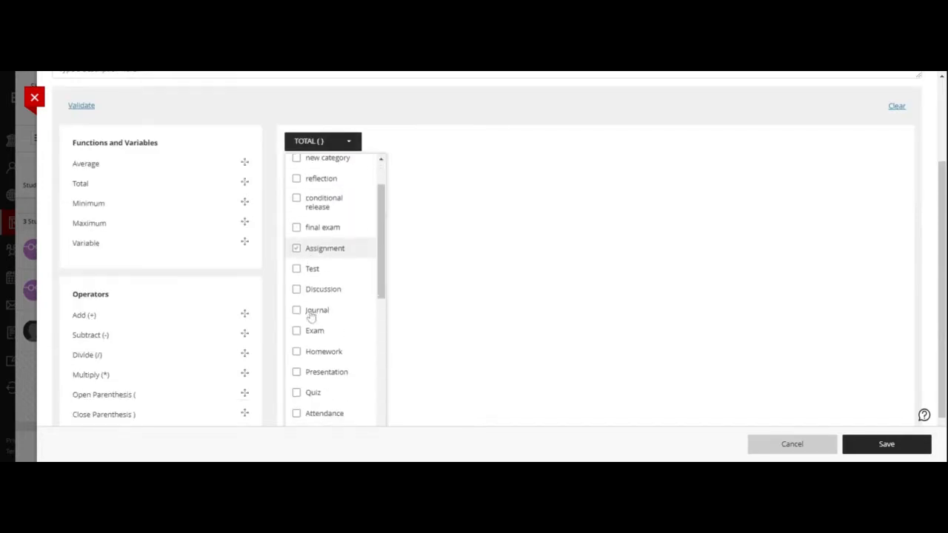
click(296, 352)
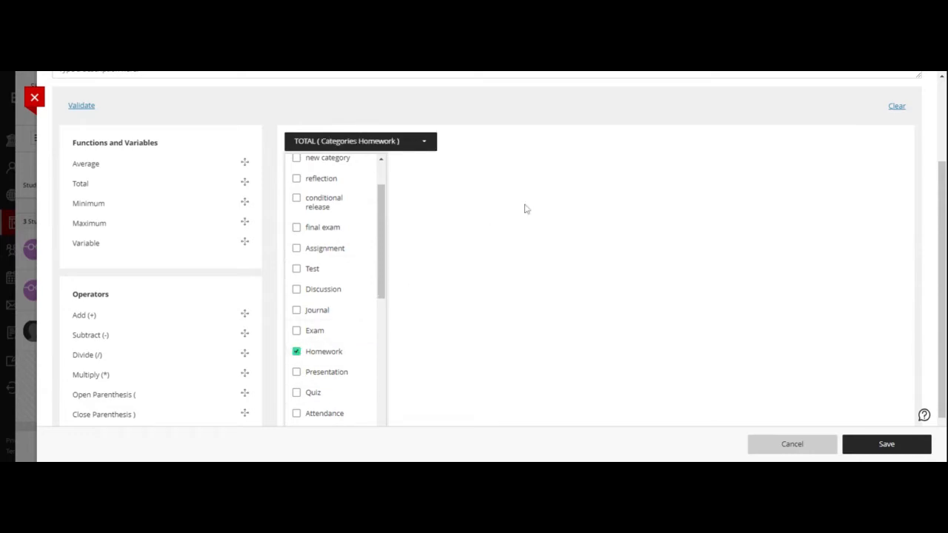
click(567, 207)
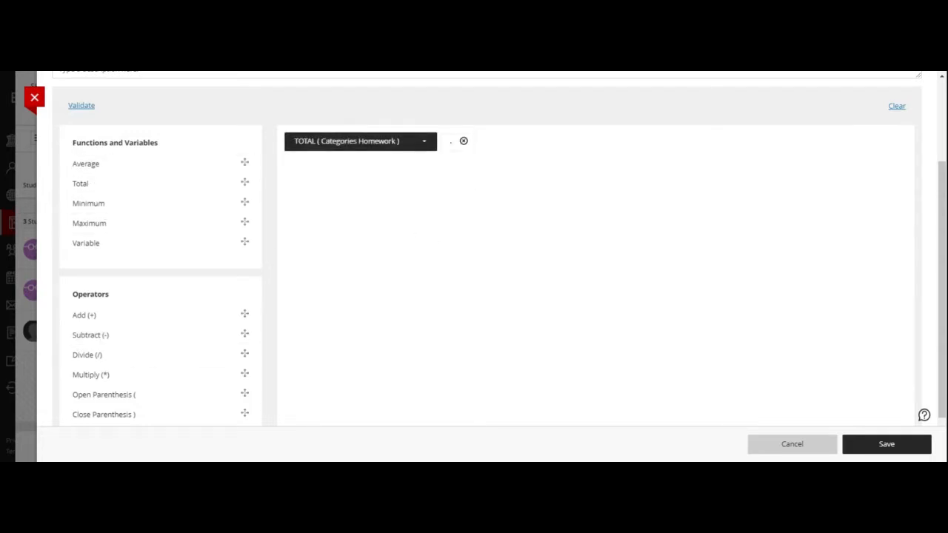
Append a Minimum function covering the Homework category after the subtraction operator and save the calculation
click(134, 207)
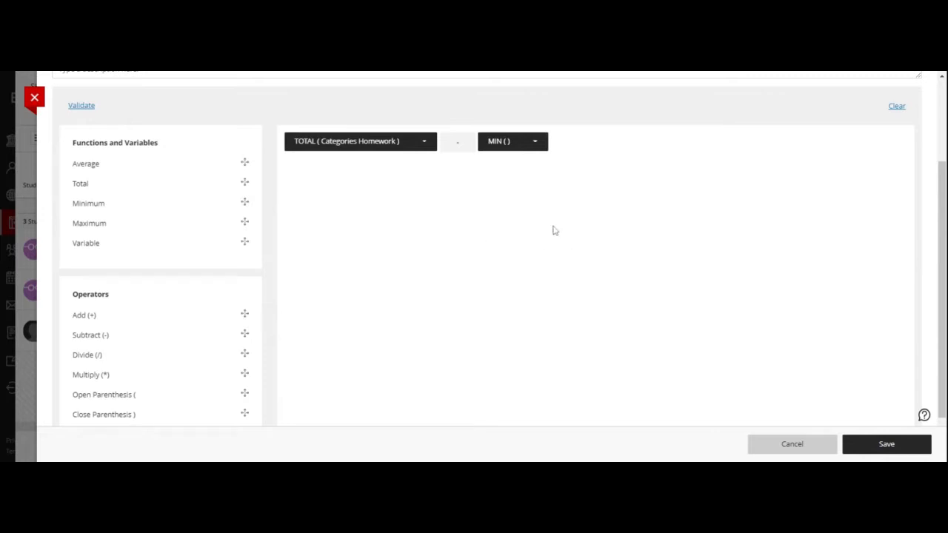
click(522, 143)
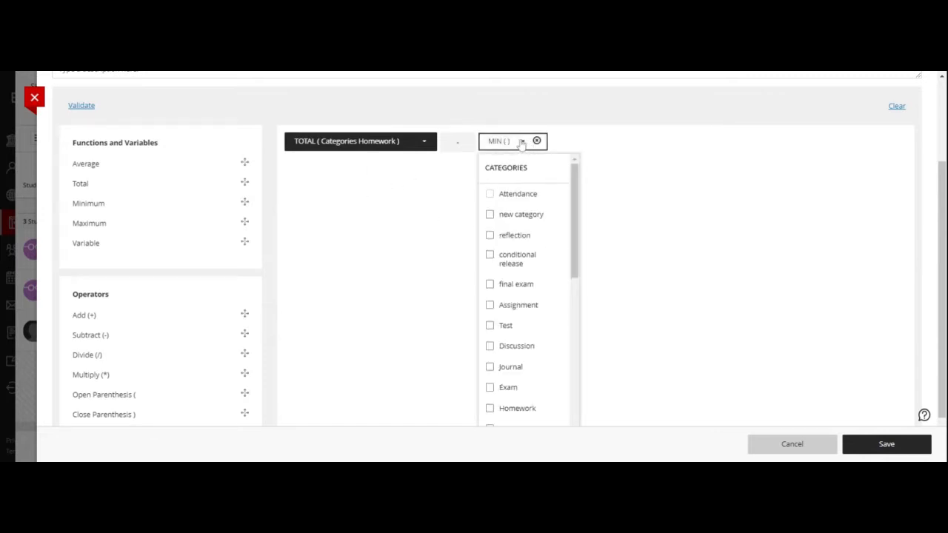
click(491, 235)
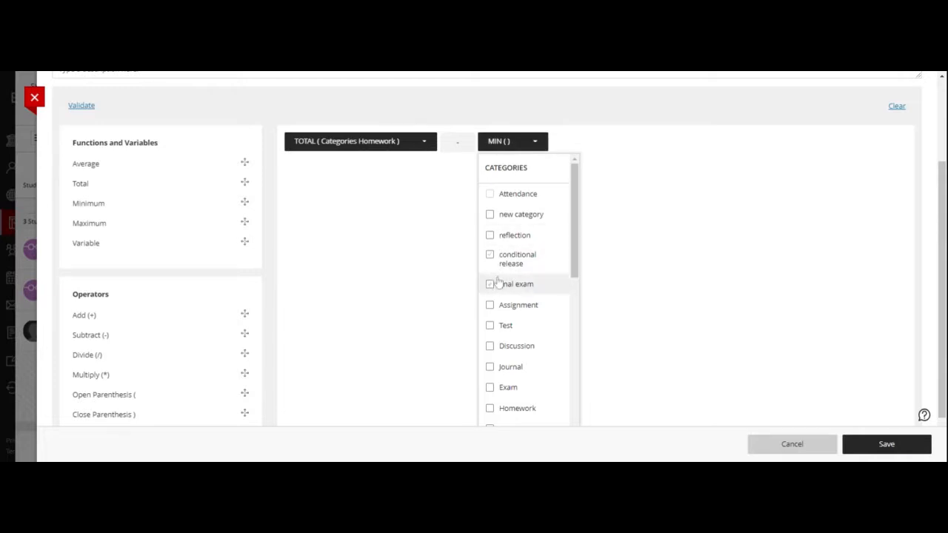
click(501, 369)
scroll(501, 370, down, 1)
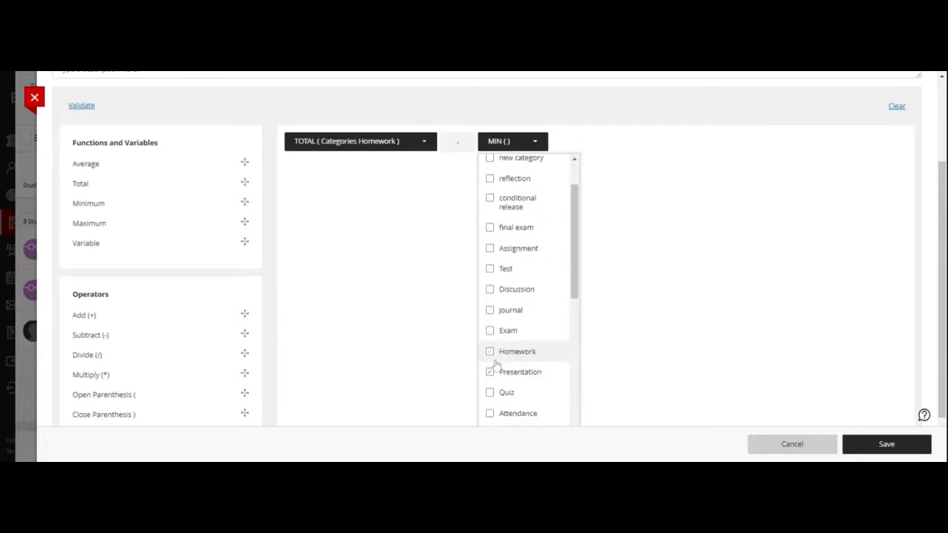
click(490, 352)
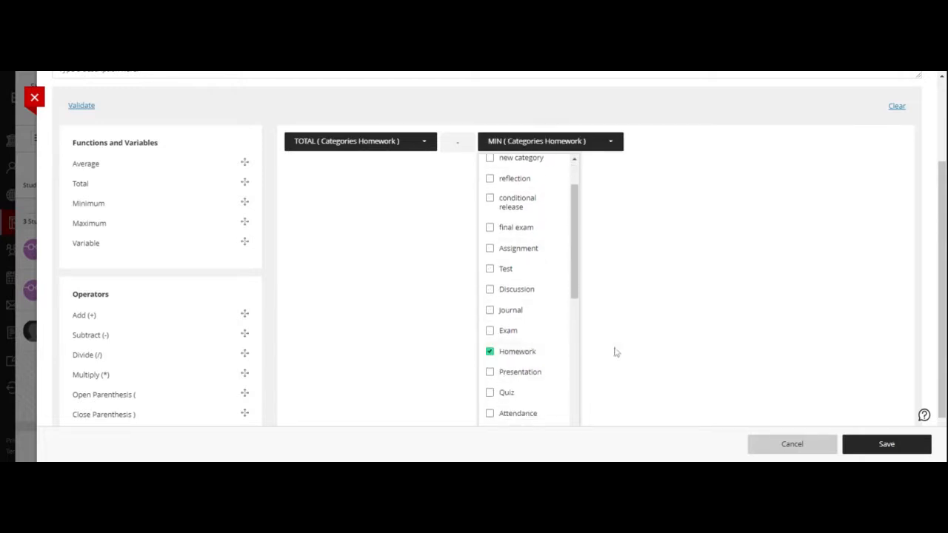
click(885, 445)
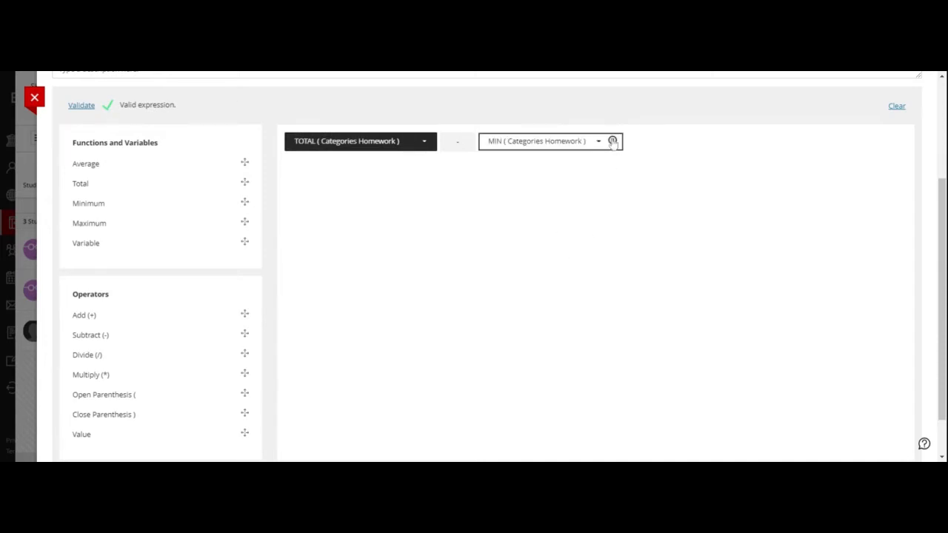
Remove the Minimum function from the drop lowest formula and deselect the Homework category in the Total function
click(612, 141)
mouse_move(449, 147)
mouse_move(419, 143)
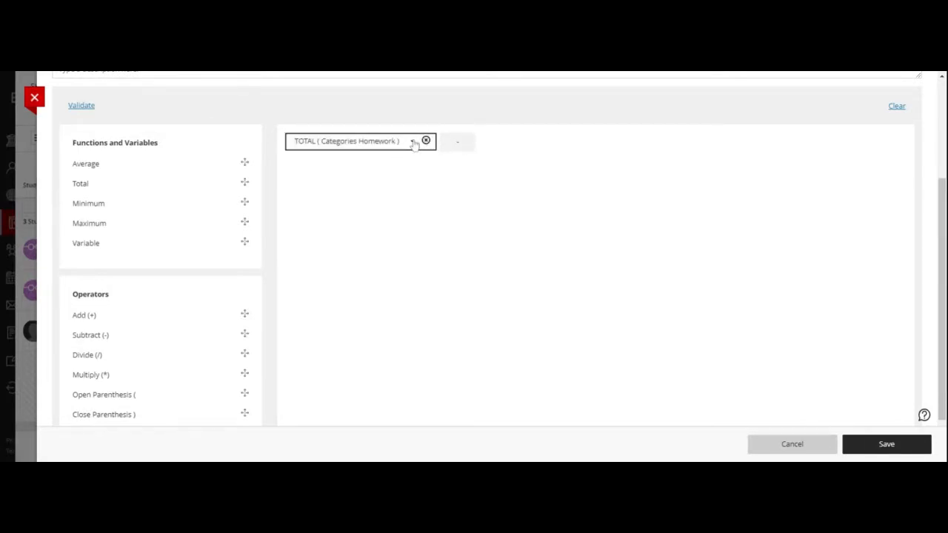
click(414, 142)
scroll(326, 355, down, 4)
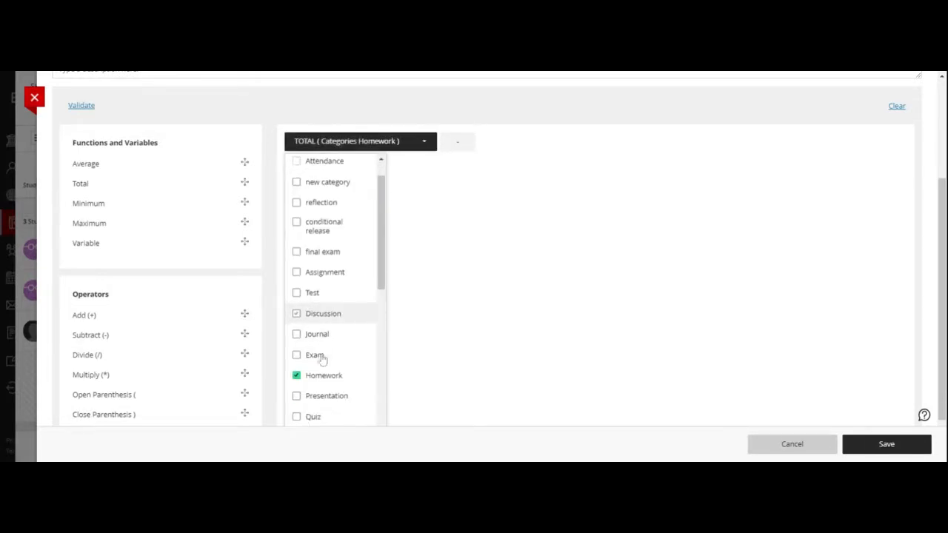
click(296, 238)
Include Drop Lowest Test Assignments 1, 2 and 3 in the Total function and try to save the calculation
scroll(328, 330, down, 5)
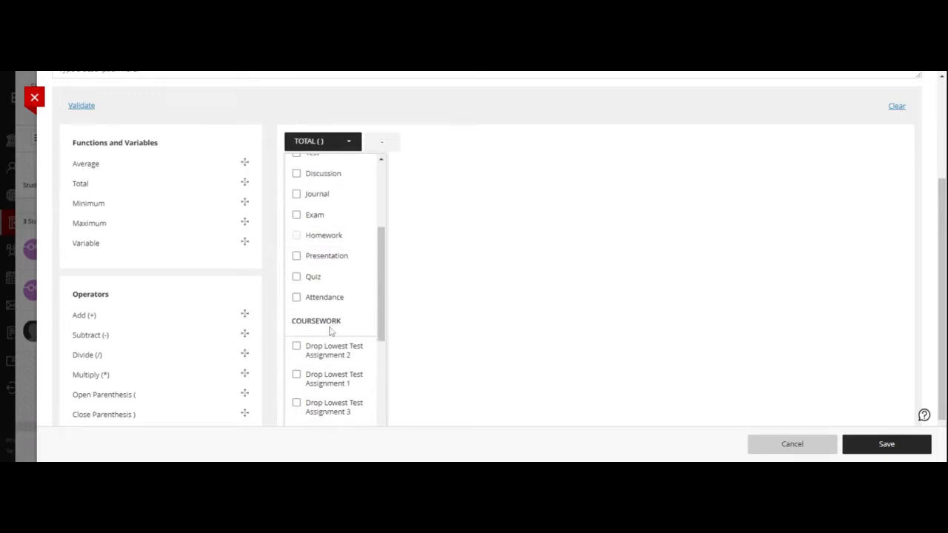
click(297, 235)
click(296, 262)
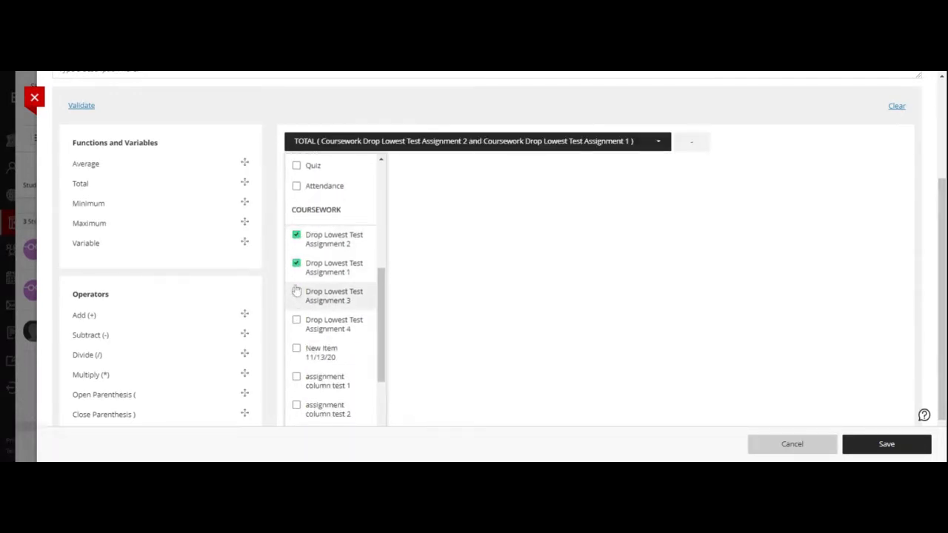
click(296, 291)
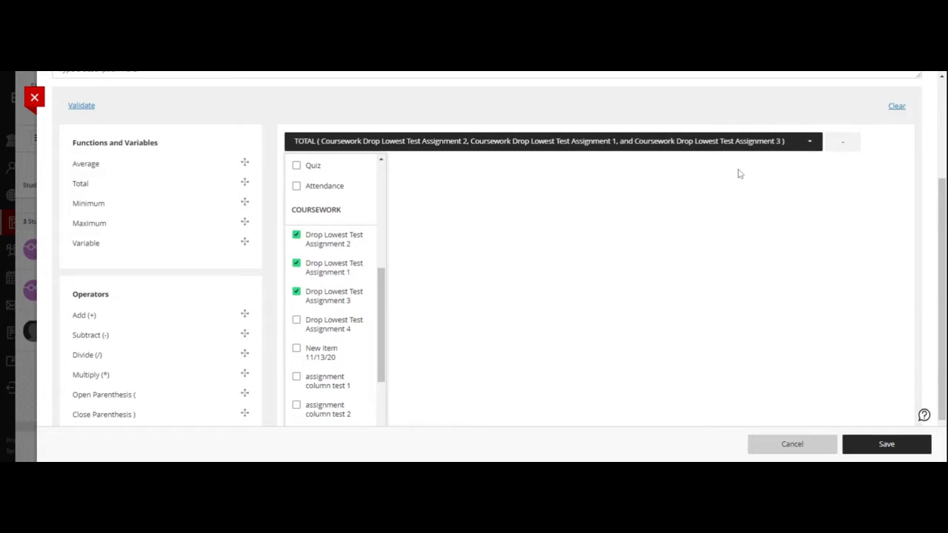
click(881, 447)
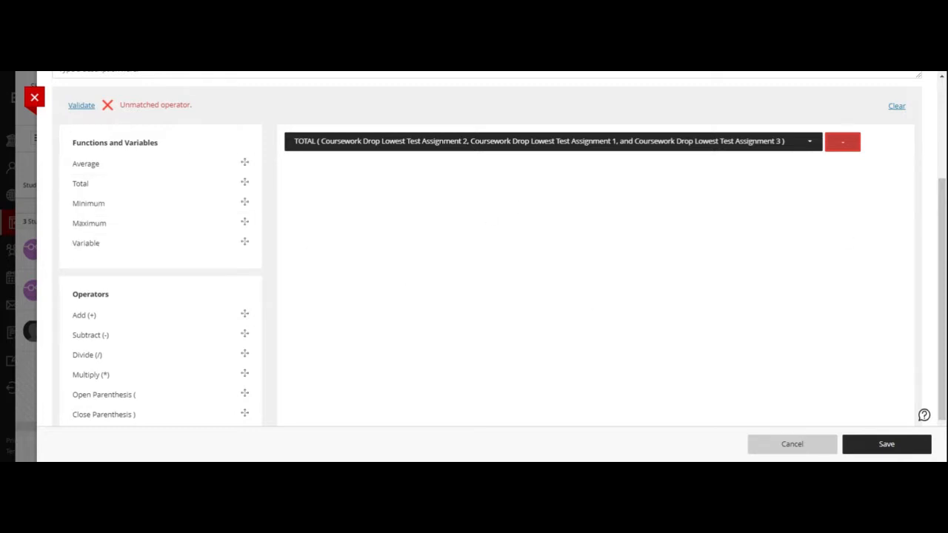
Replace the trailing subtraction operator with a new one and append a Minimum function after it
click(843, 142)
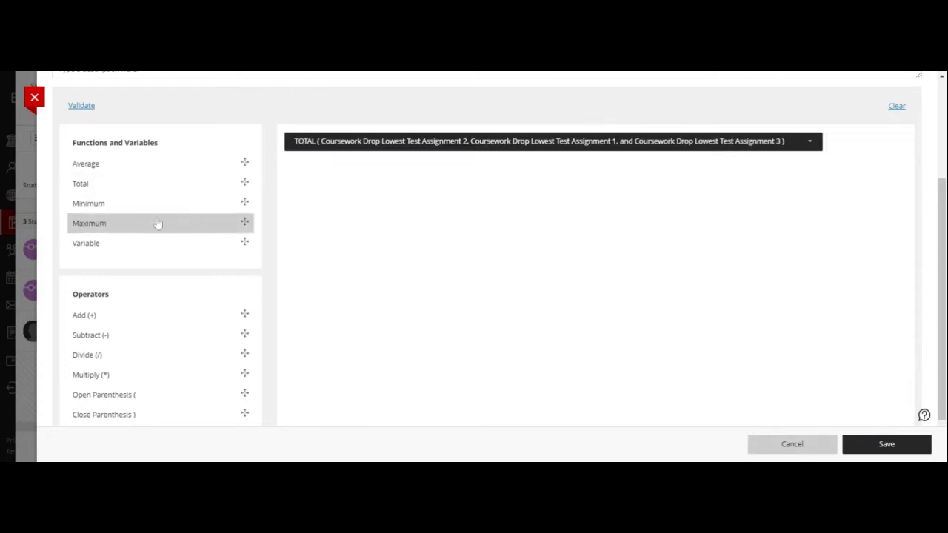
click(231, 337)
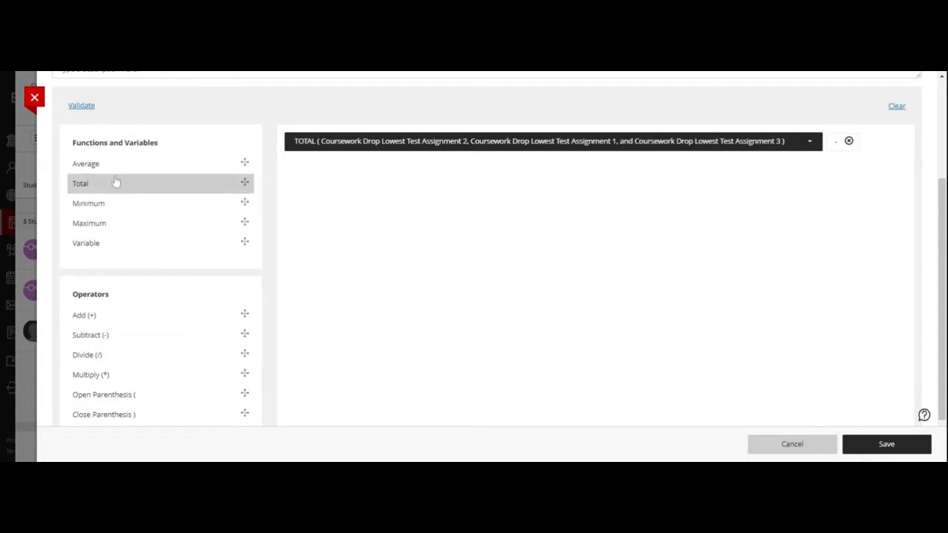
click(112, 205)
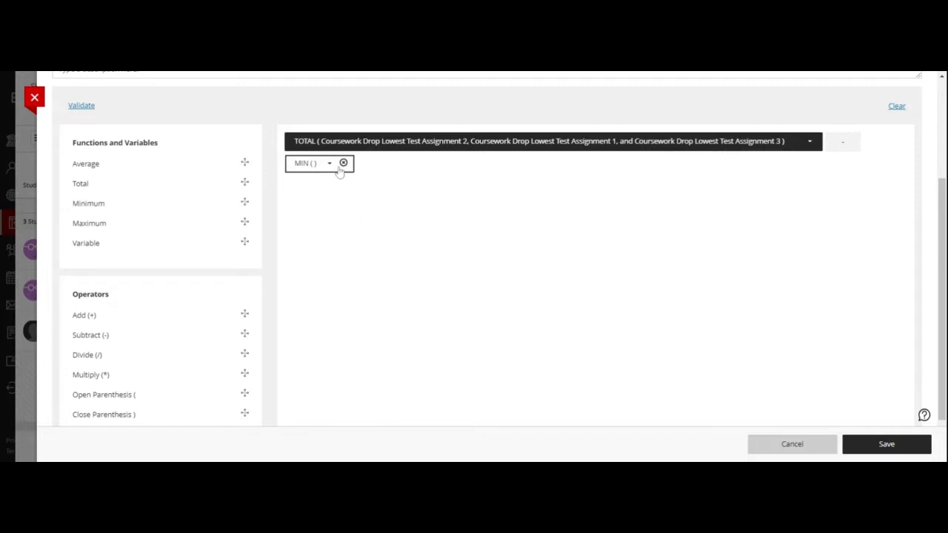
Set the Minimum function to Drop Lowest Test Assignments 1, 2 and 3 and save the calculation
click(331, 164)
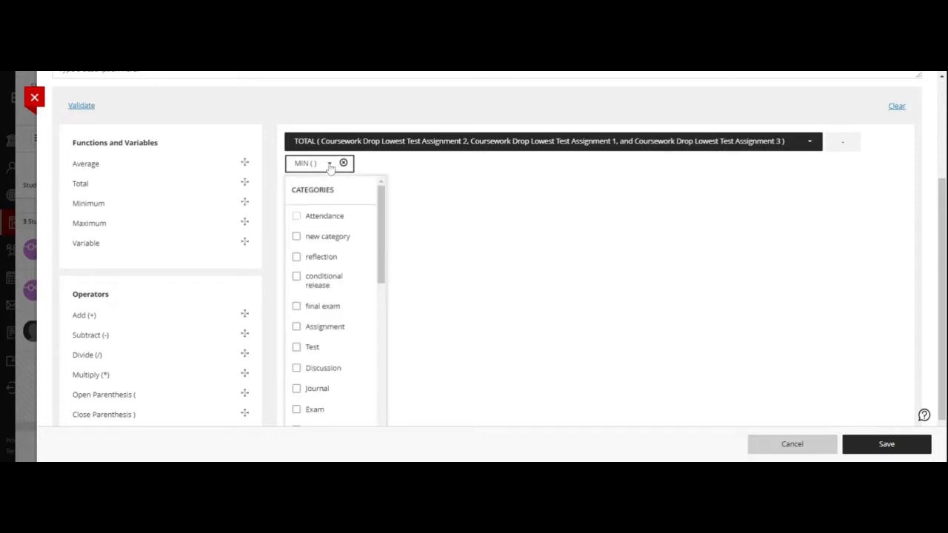
scroll(326, 280, down, 3)
click(328, 281)
scroll(328, 284, down, 2)
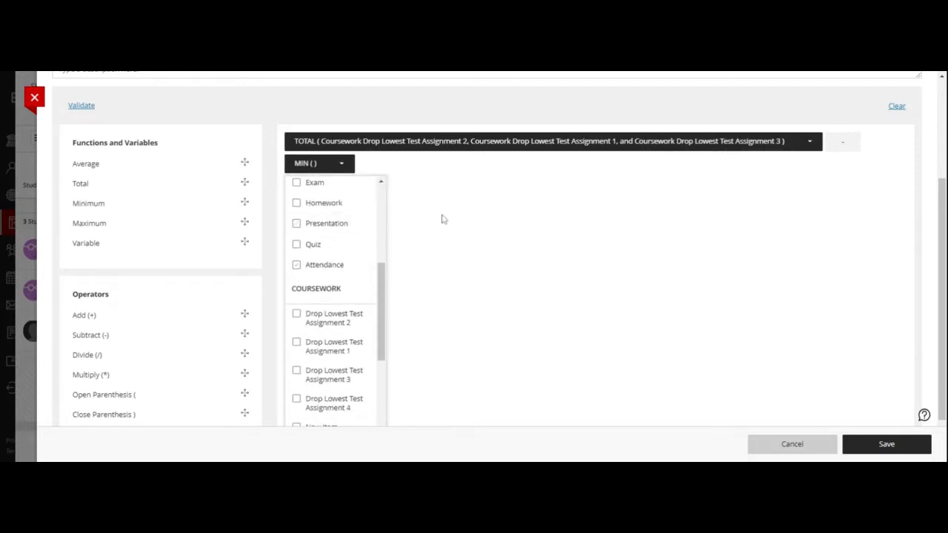
click(296, 314)
click(296, 342)
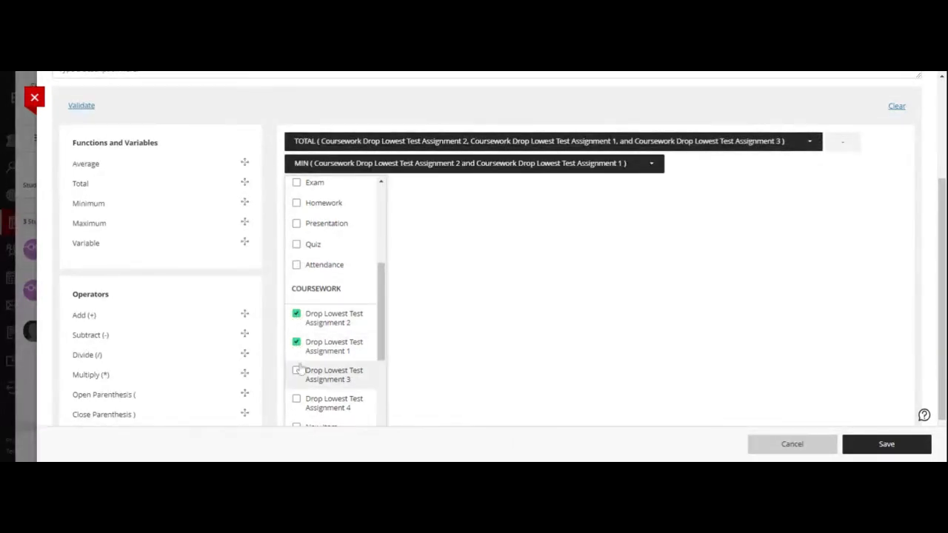
click(296, 370)
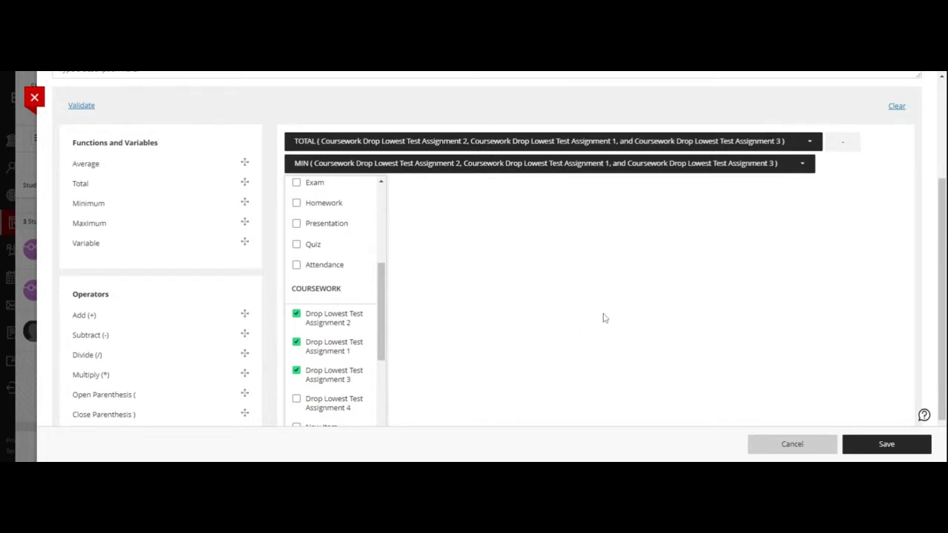
click(897, 447)
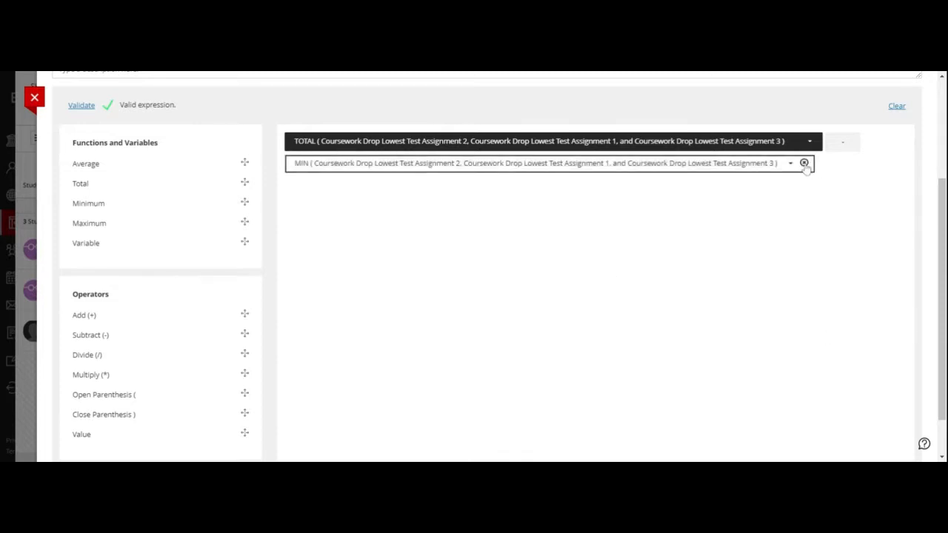
Remove every element from the drop lowest formula and close the calculation without saving
click(805, 164)
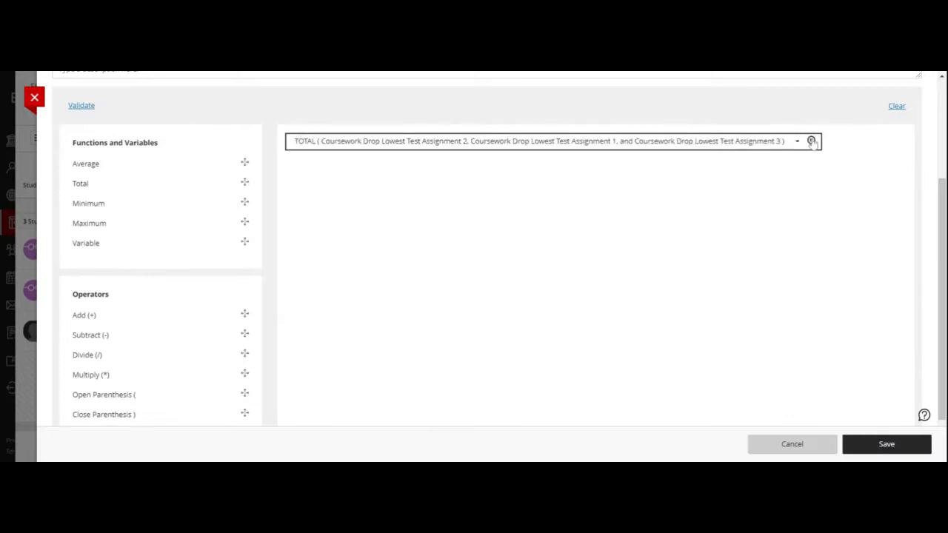
click(812, 141)
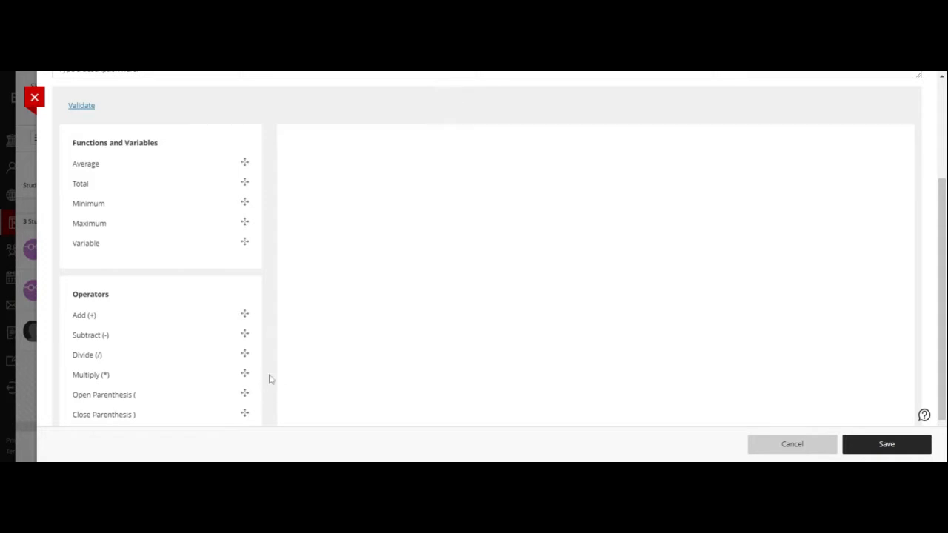
click(34, 100)
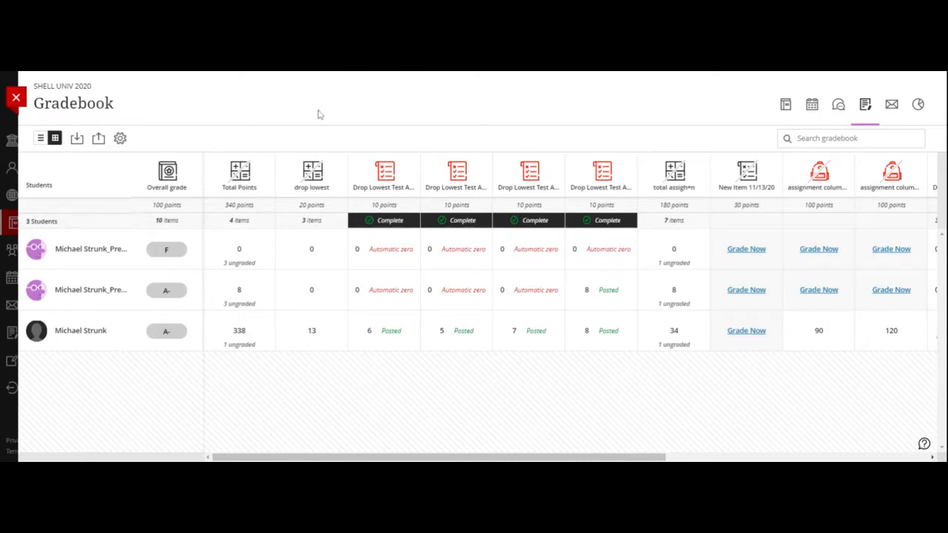
Add a new gradebook item directly after the drop lowest column and name it "Extra credit"
mouse_move(347, 178)
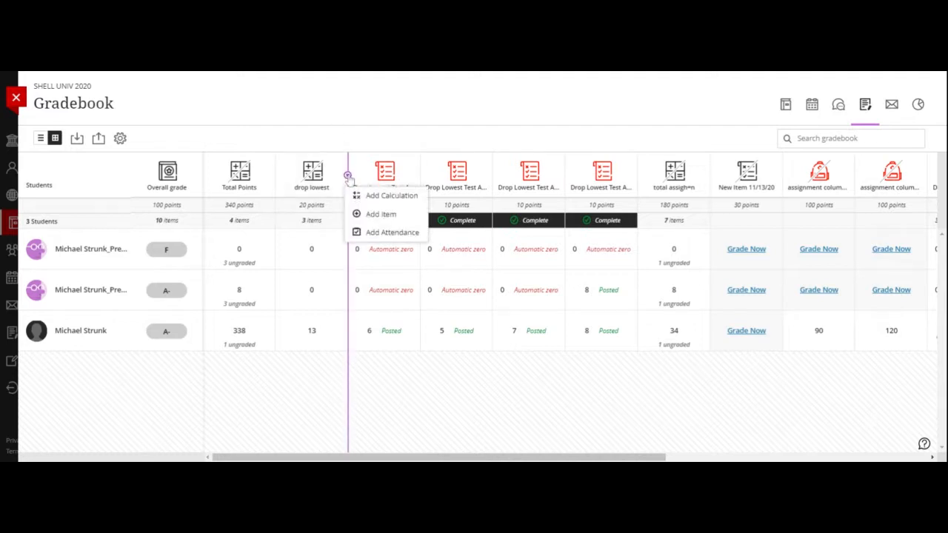
click(373, 214)
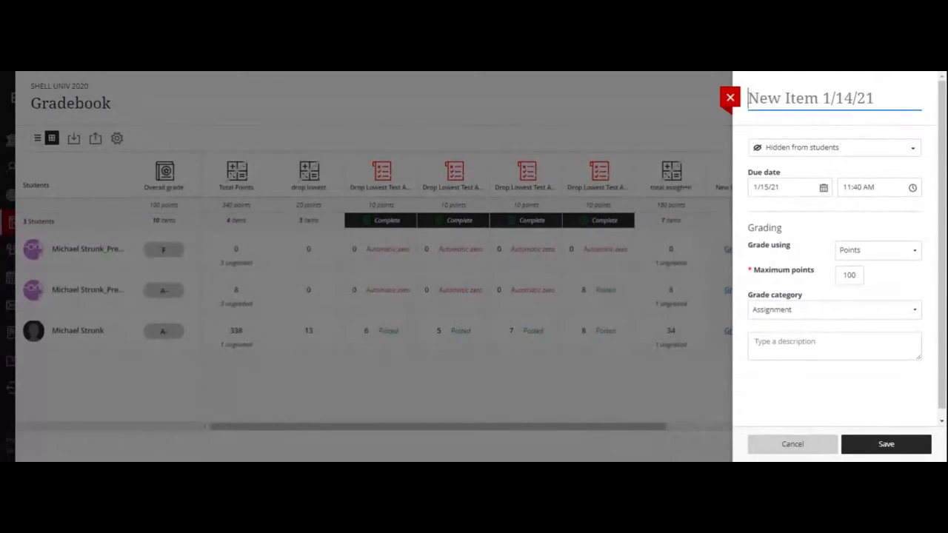
text(E)
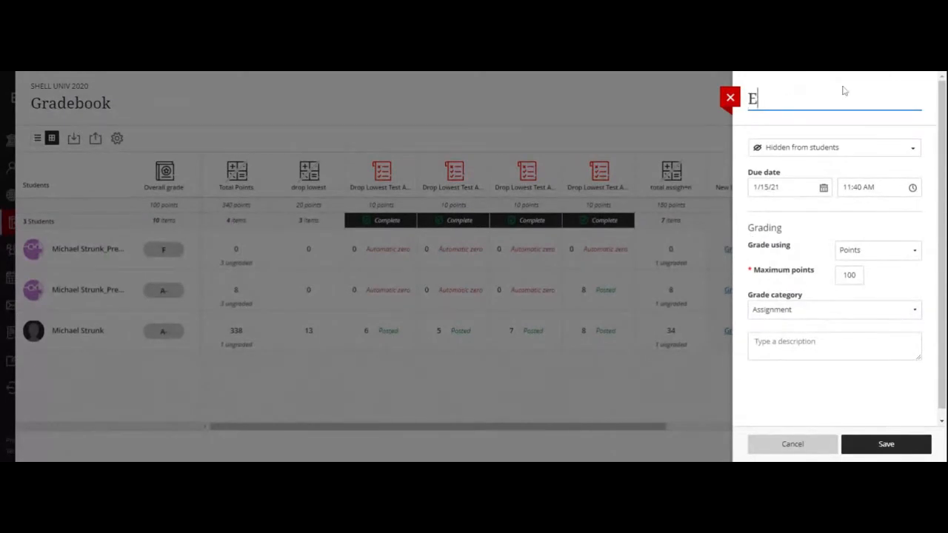
text(xtras credit)
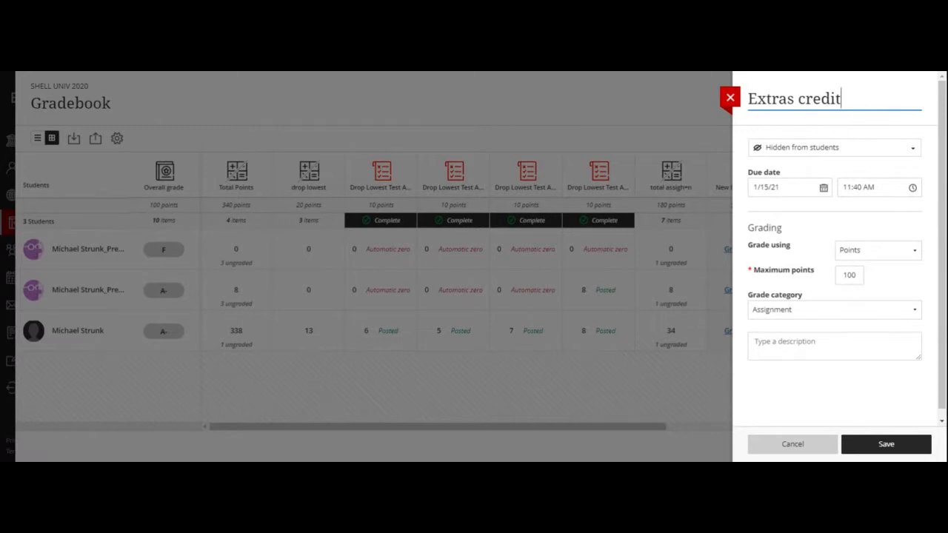
click(794, 98)
key(BackSpace)
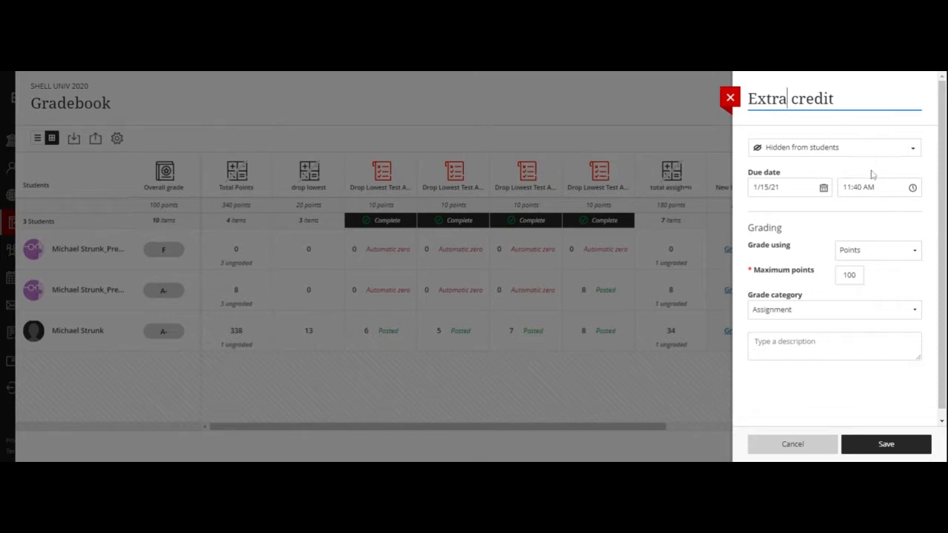
Make the Extra credit item visible to students and clear its due date
click(831, 148)
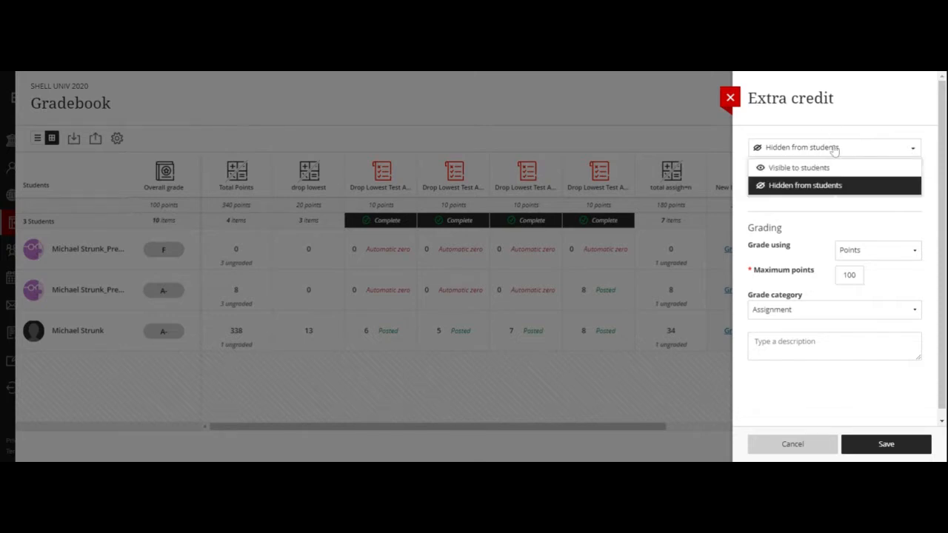
click(814, 168)
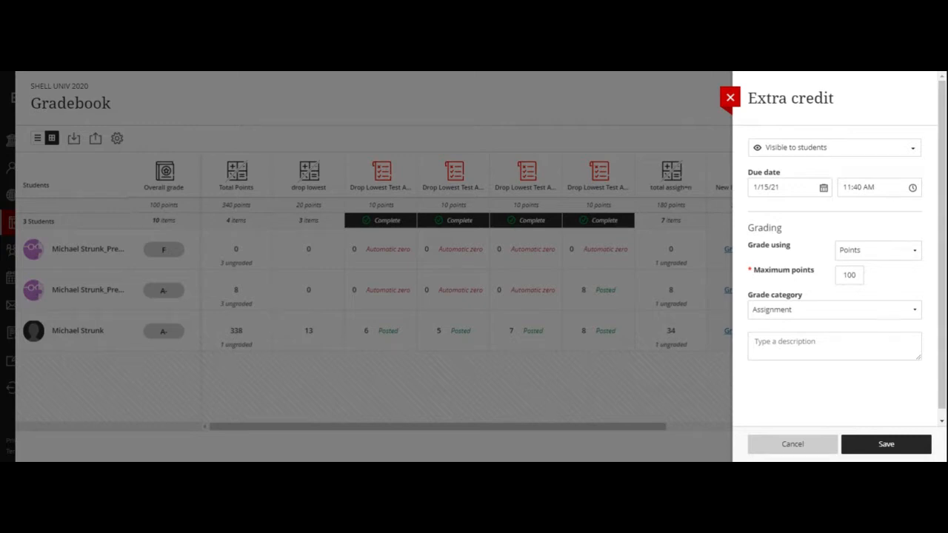
click(784, 187)
key(BackSpace)
key(BackSpace)
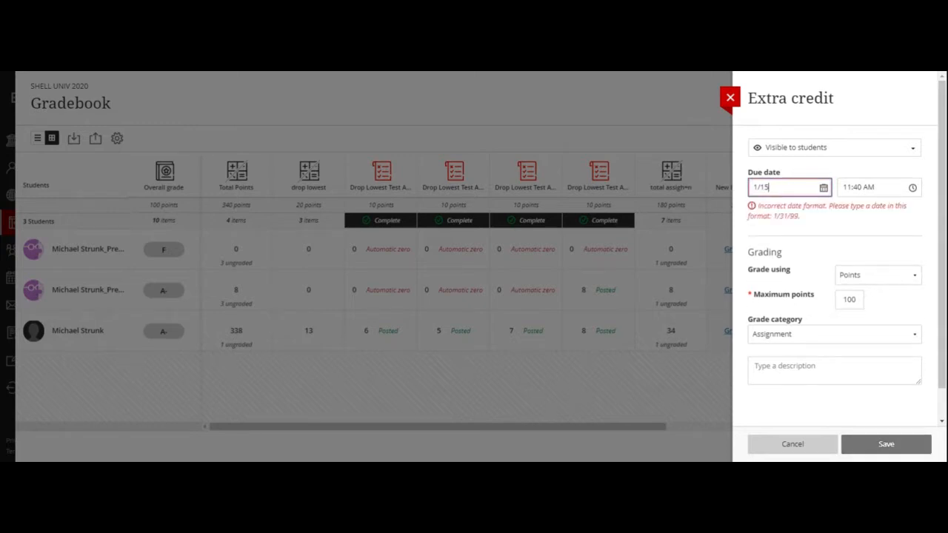
key(BackSpace)
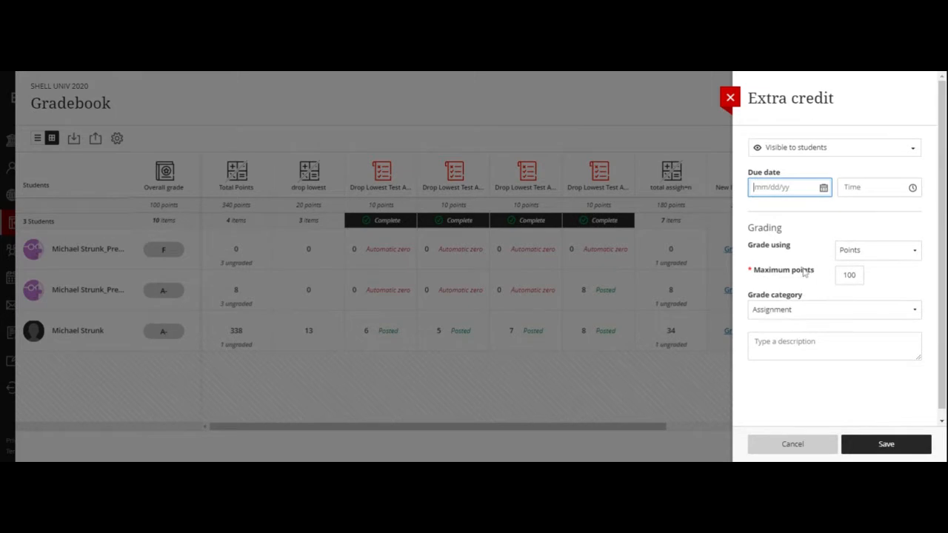
Set the Extra credit item's maximum points to 0, assign it to the grade category "new category" and save it
scroll(815, 231, down, 1)
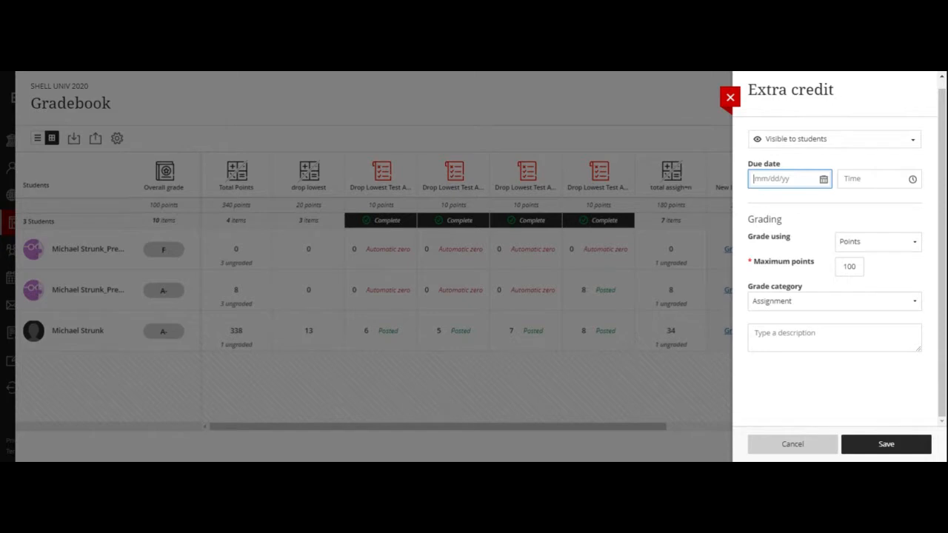
click(849, 266)
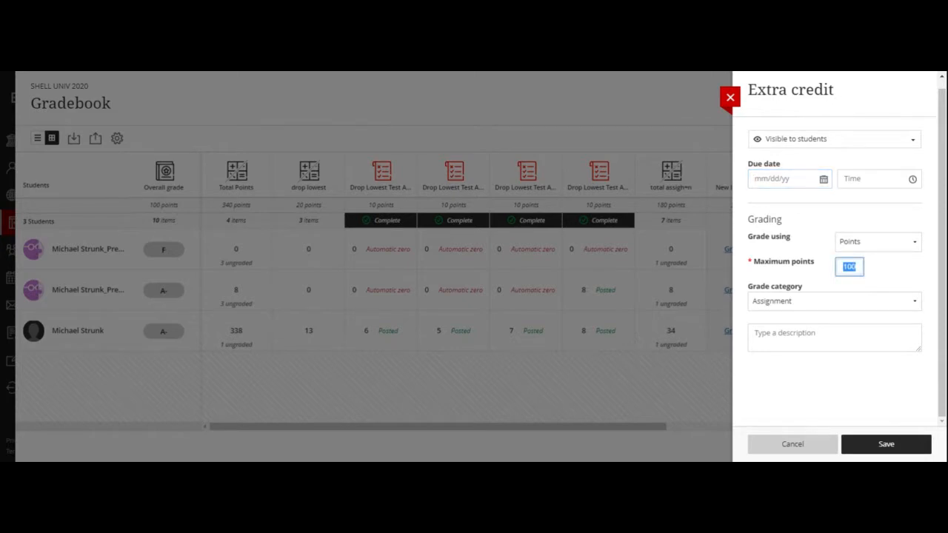
text(0)
click(913, 302)
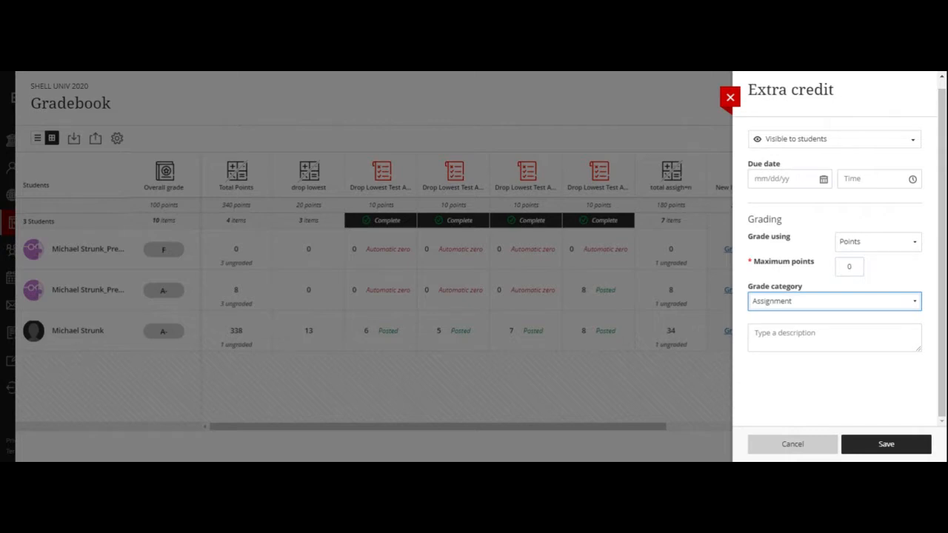
click(775, 302)
click(886, 445)
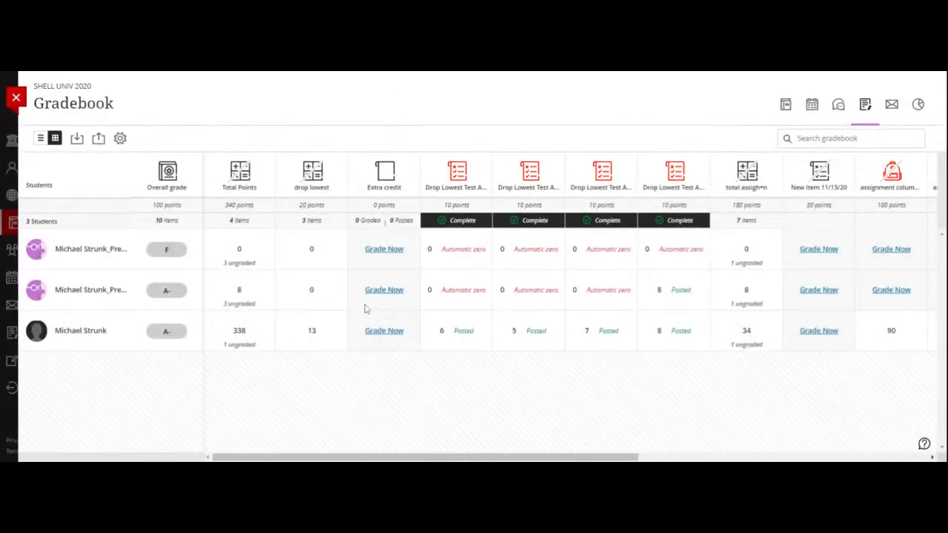
Enter an Extra credit grade of 5 for the first student and post it
click(379, 252)
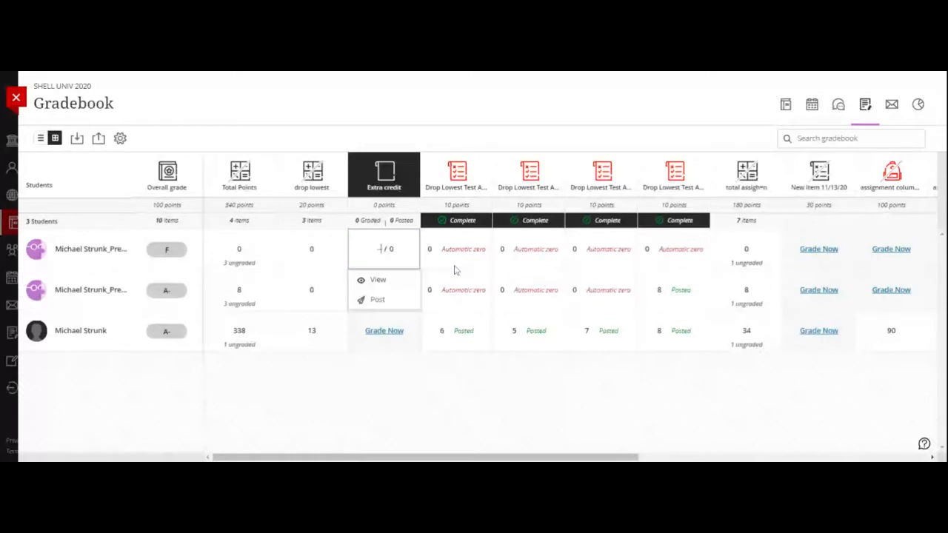
text(5)
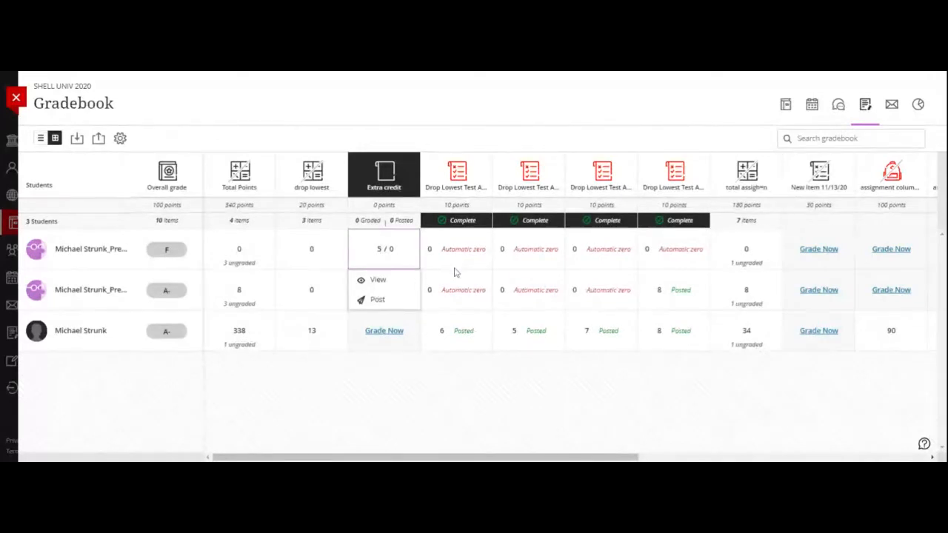
click(379, 302)
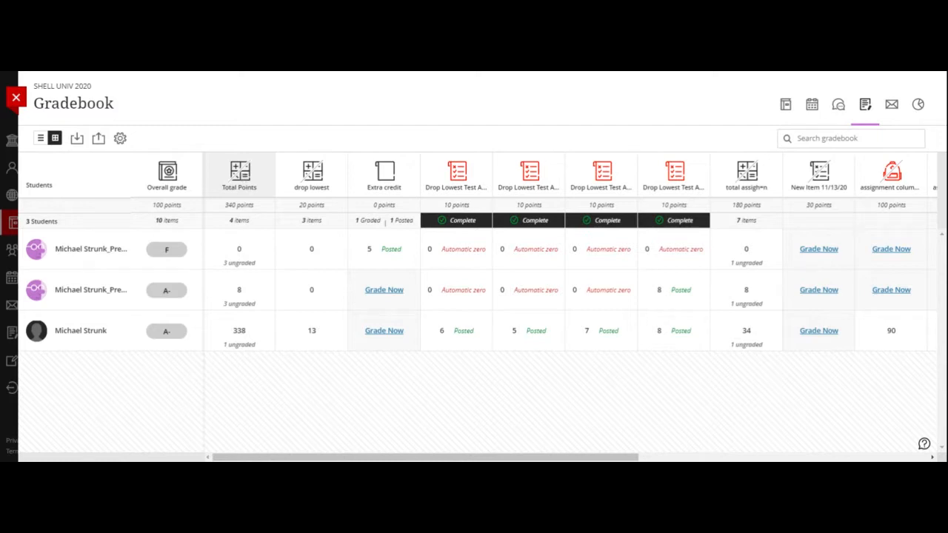
Edit the Total Points calculation, replacing the existing Total element with a new empty Total function
click(241, 174)
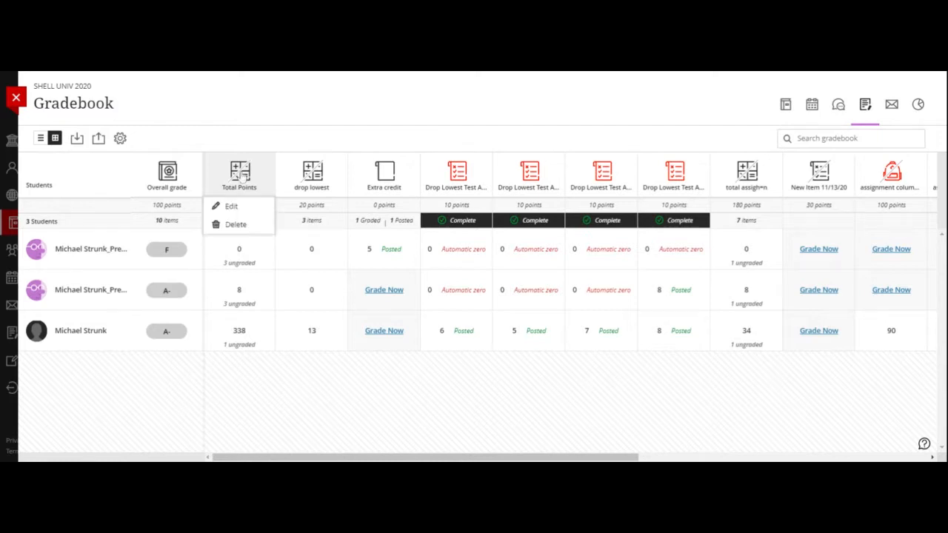
click(233, 207)
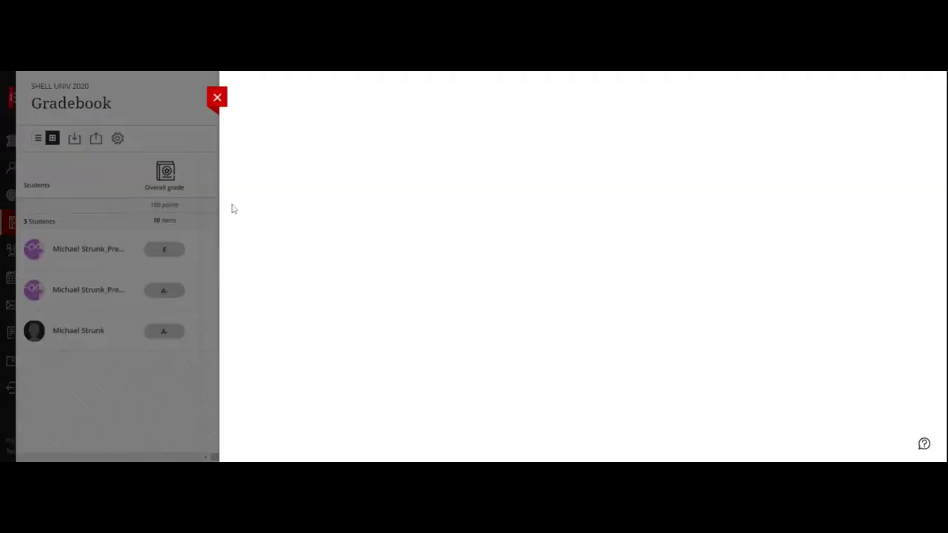
scroll(333, 179, down, 3)
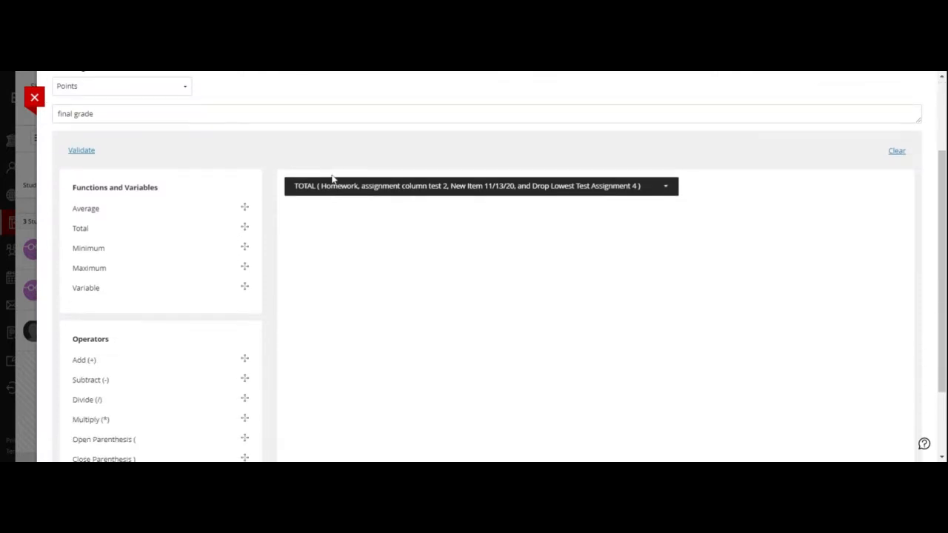
scroll(333, 178, up, 2)
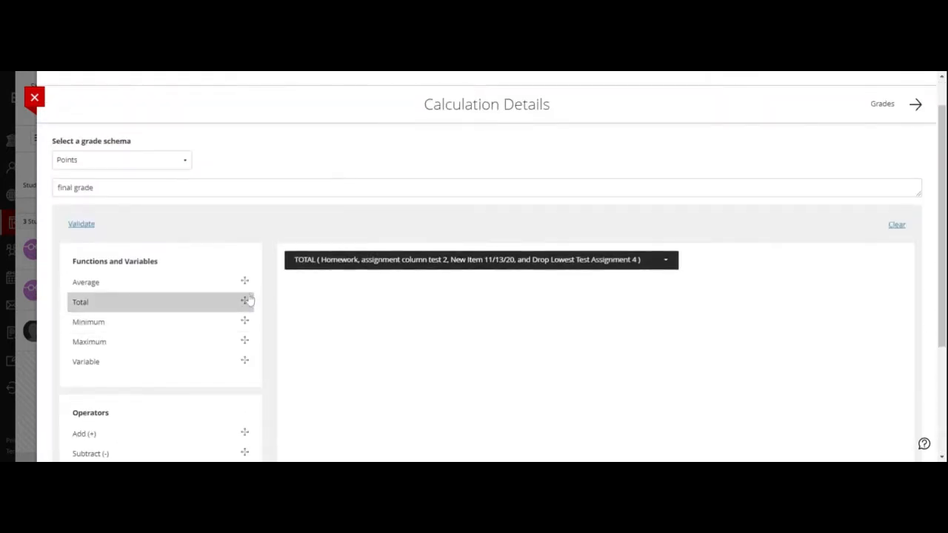
click(655, 264)
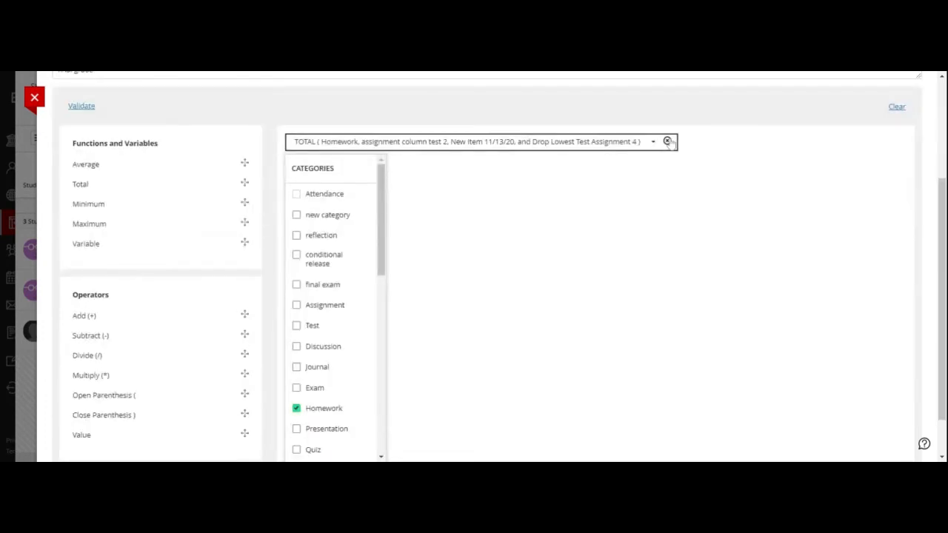
click(669, 141)
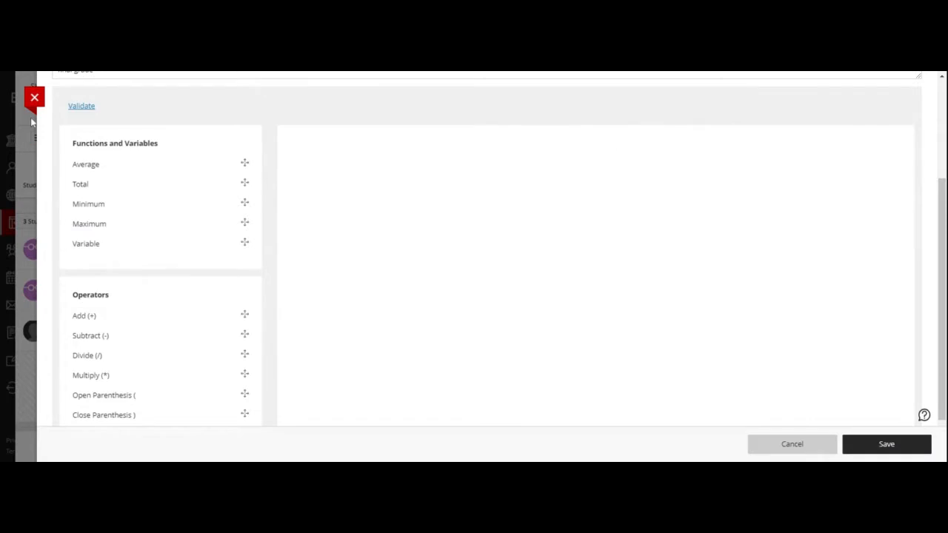
click(80, 183)
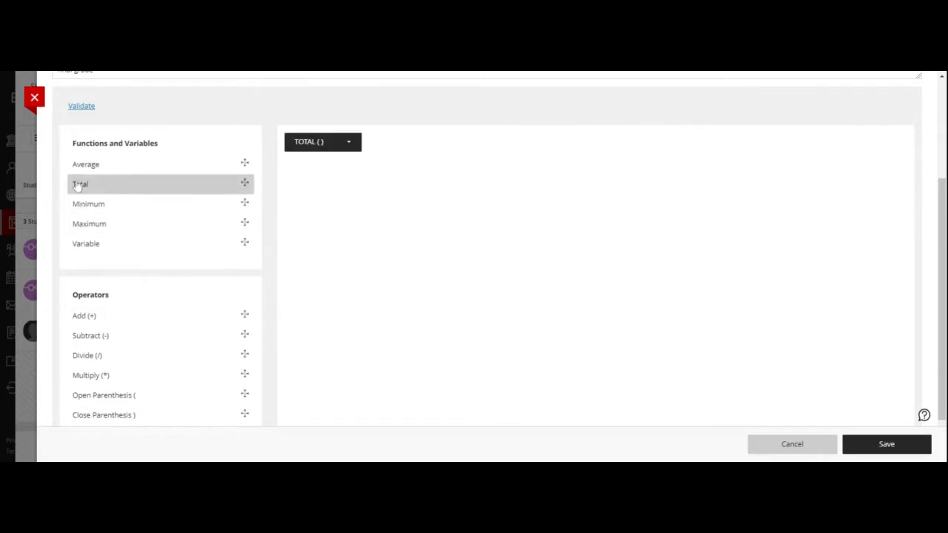
Include Extra credit and Drop Lowest Test Assignments 1, 2, 3 and 4 in the Total function
click(336, 144)
scroll(332, 233, down, 5)
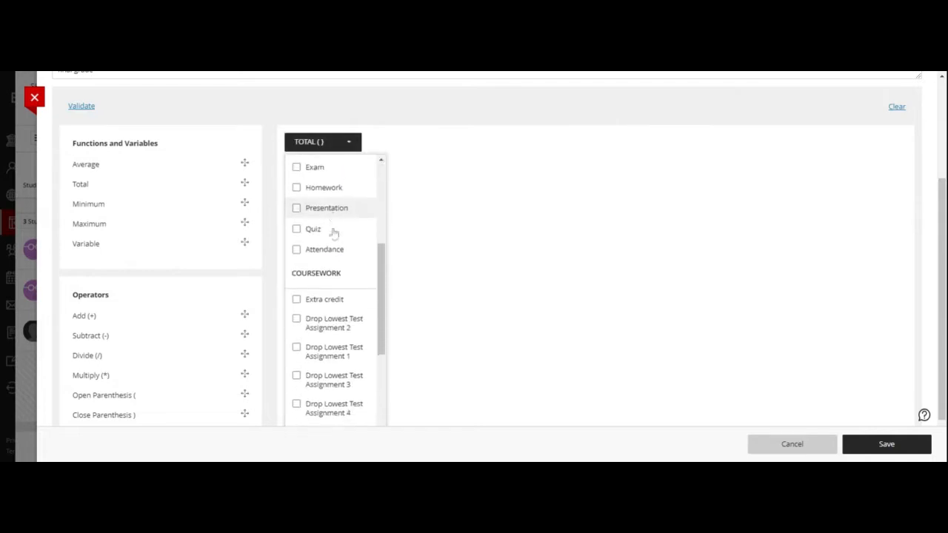
click(334, 225)
scroll(332, 234, up, 3)
scroll(333, 234, down, 4)
click(334, 236)
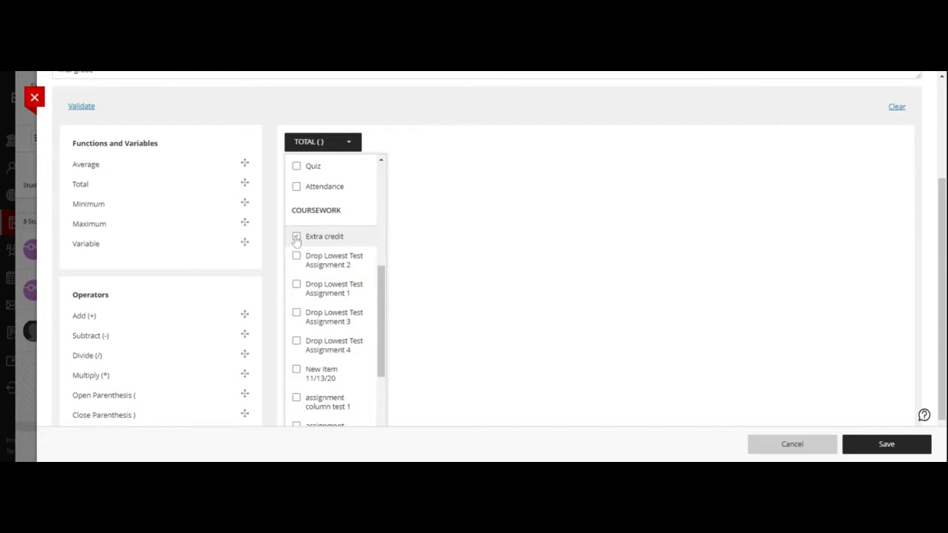
click(296, 237)
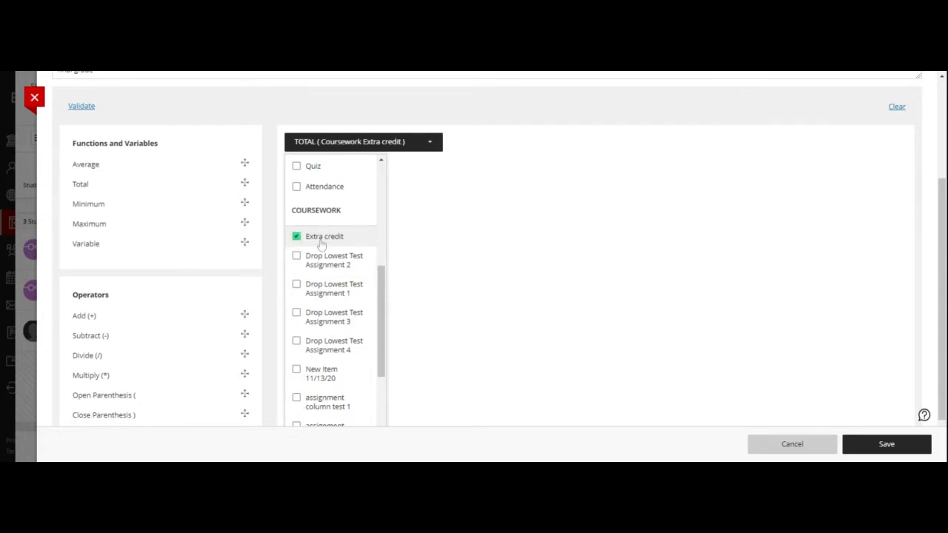
click(297, 265)
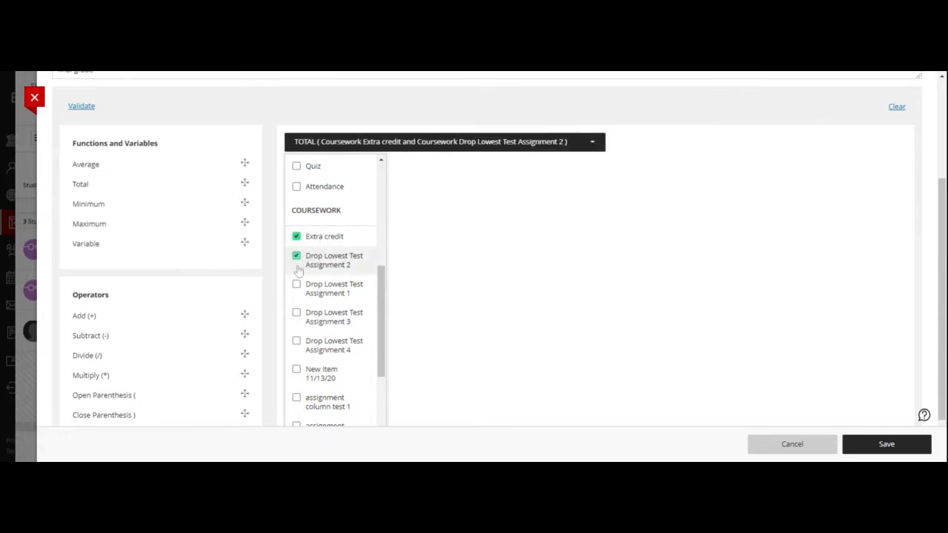
click(297, 285)
scroll(303, 282, down, 3)
scroll(303, 266, up, 2)
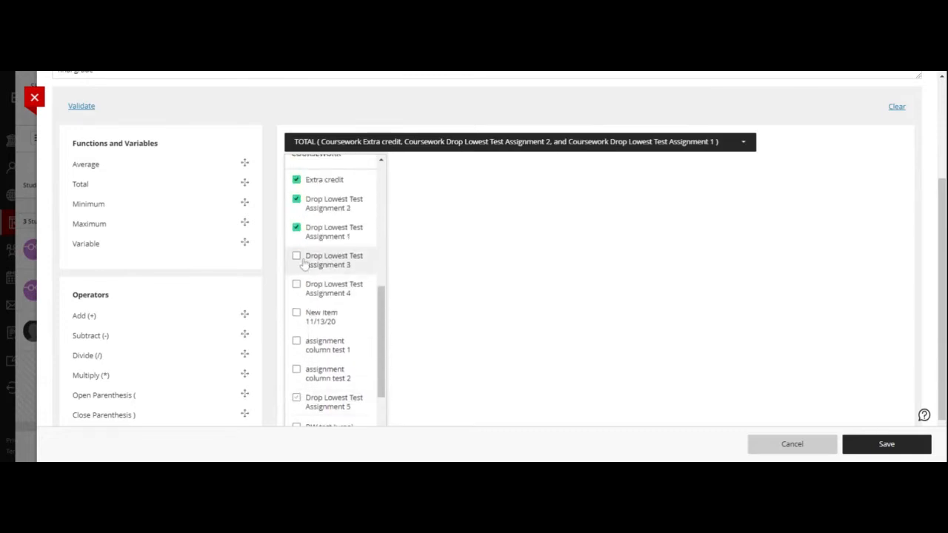
click(298, 257)
click(297, 294)
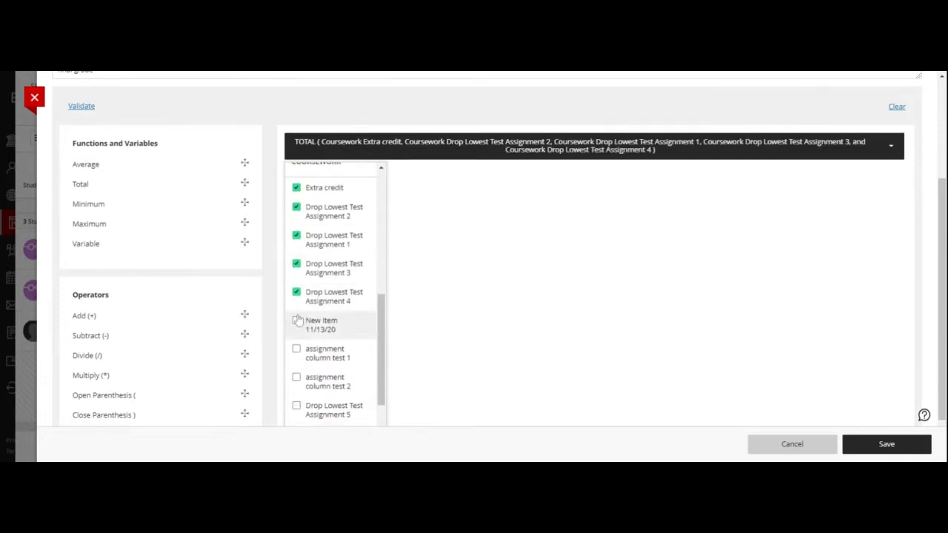
Include all remaining coursework items, from New Item 11/13/20 through New Assignment 1/5/21, in the Total function and save the calculation
scroll(296, 321, down, 1)
click(297, 264)
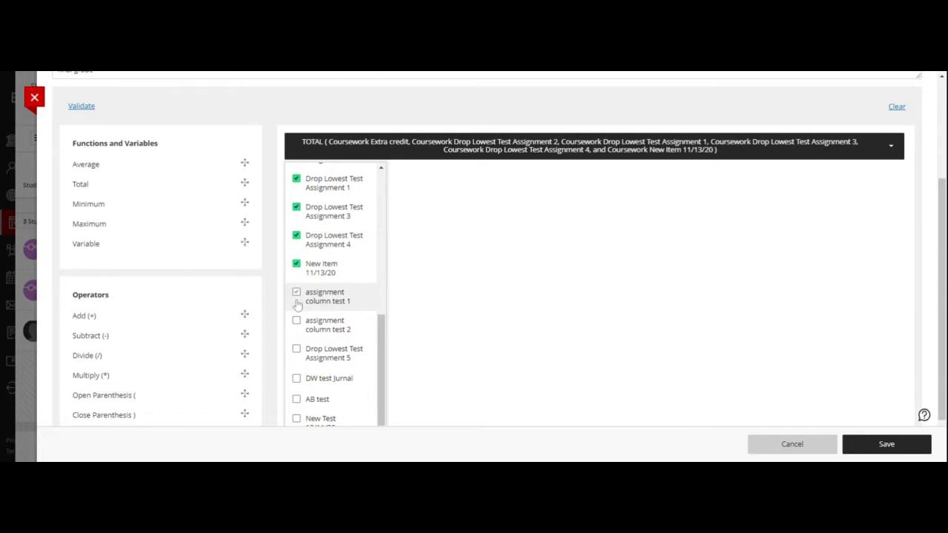
click(297, 321)
click(298, 351)
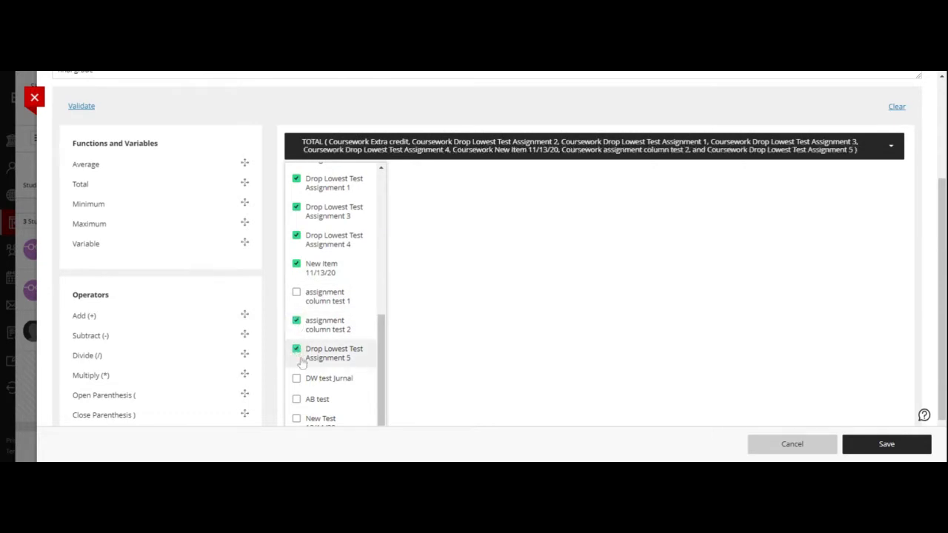
scroll(301, 362, down, 3)
click(297, 284)
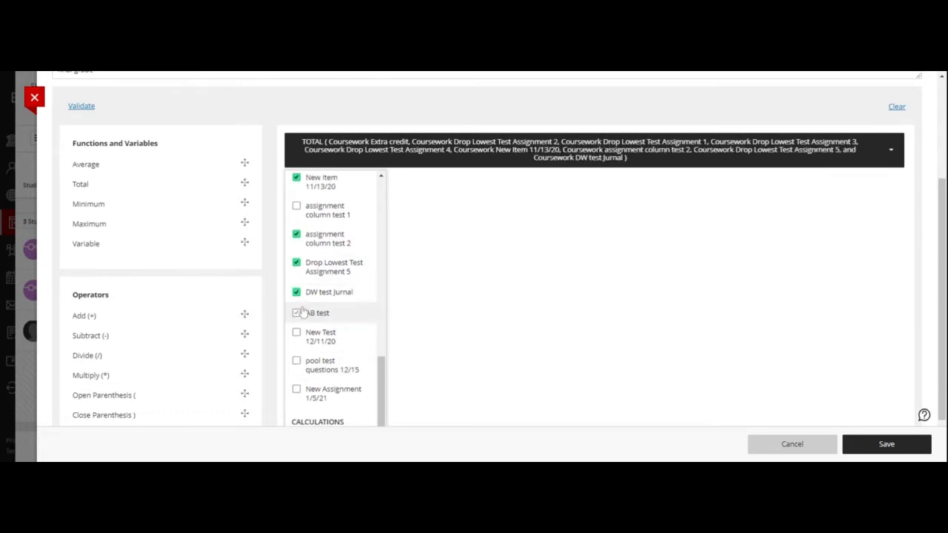
click(297, 312)
click(297, 332)
click(297, 361)
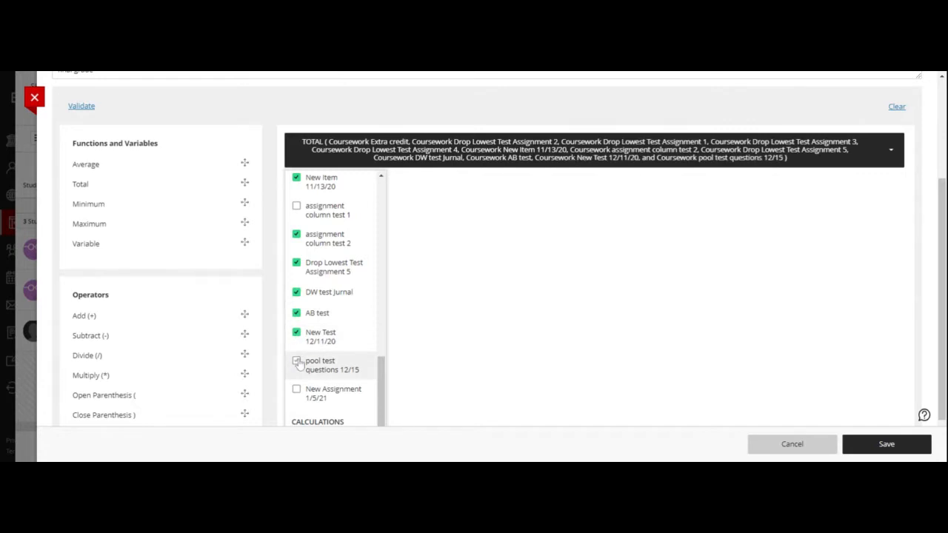
click(296, 390)
scroll(300, 385, down, 2)
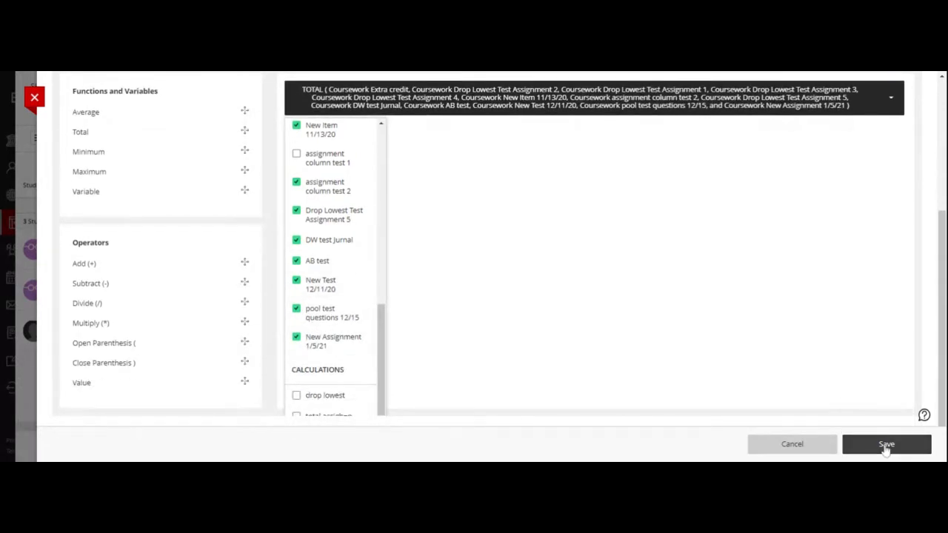
click(296, 154)
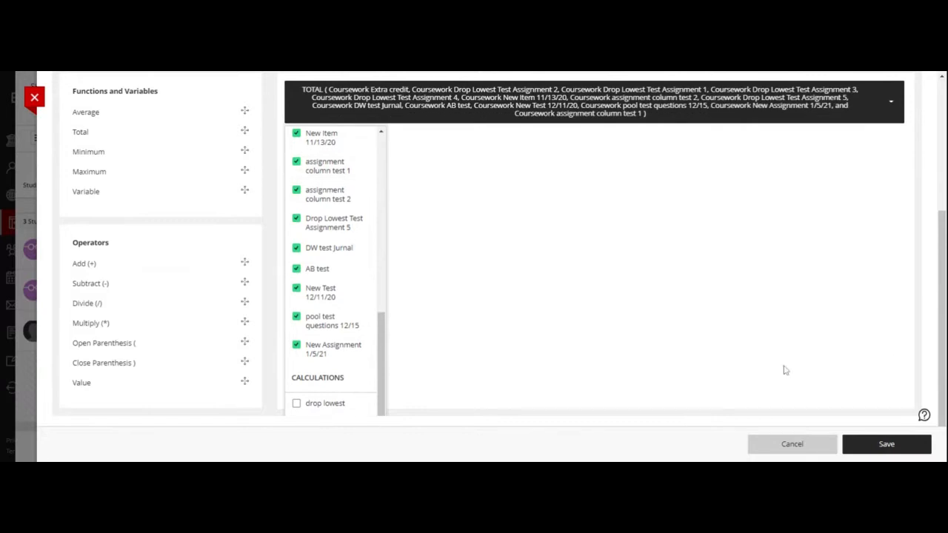
click(881, 447)
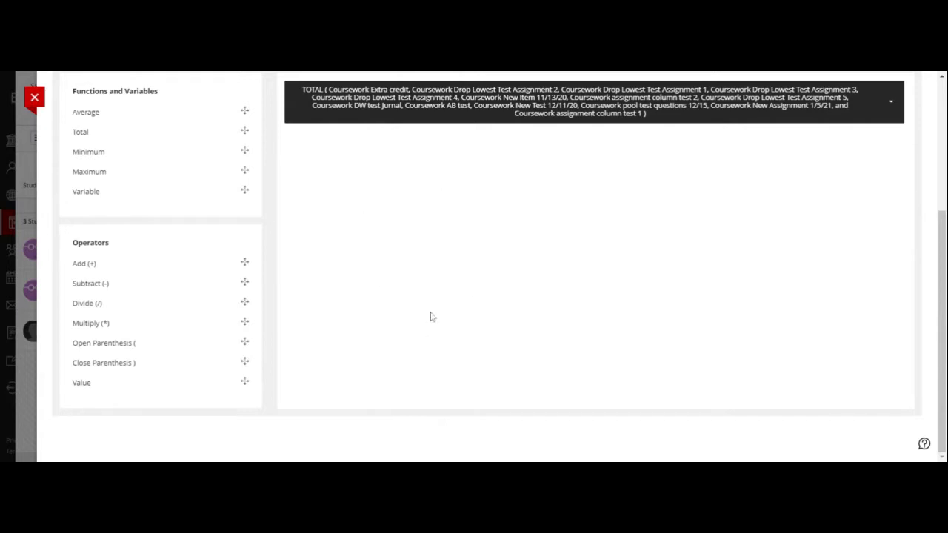
Review each student's calculated grade for Total Points and return to the gradebook
scroll(417, 307, up, 2)
scroll(417, 307, up, 2)
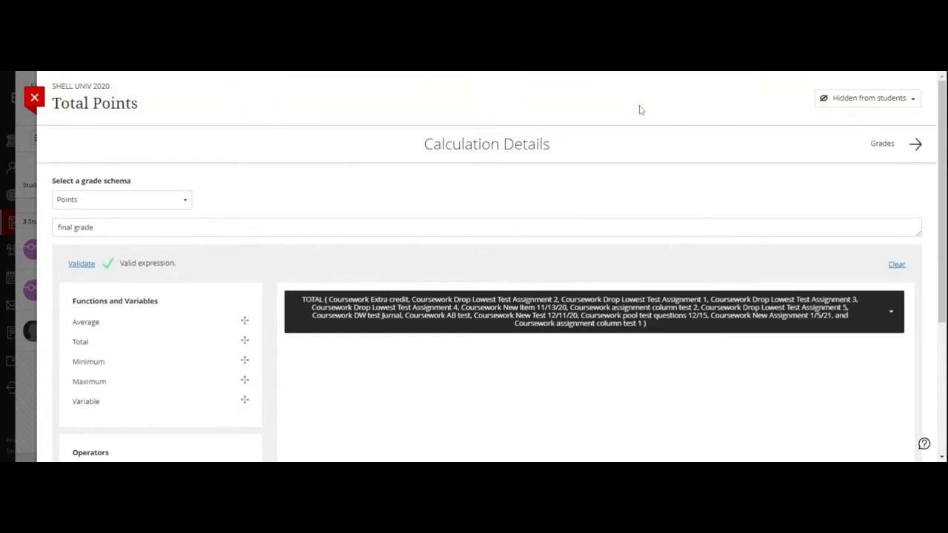
click(883, 151)
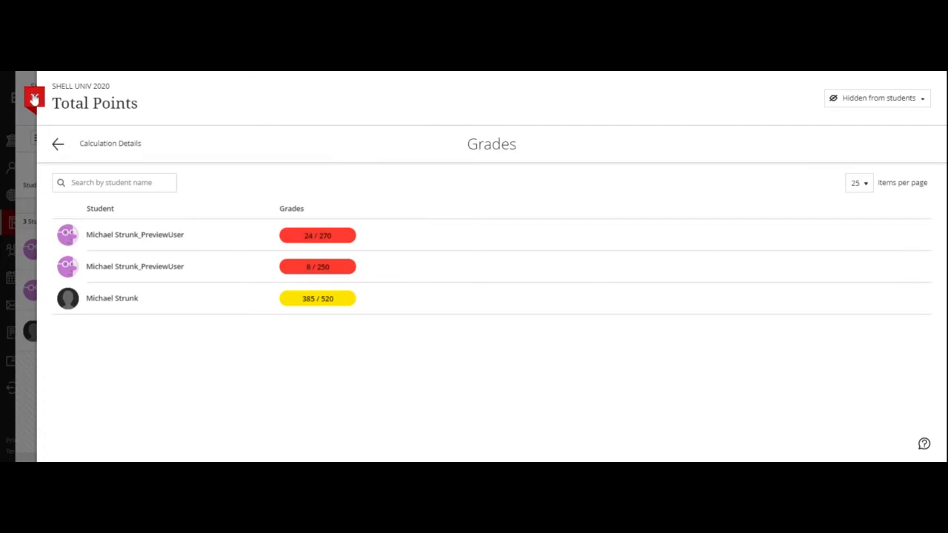
click(35, 98)
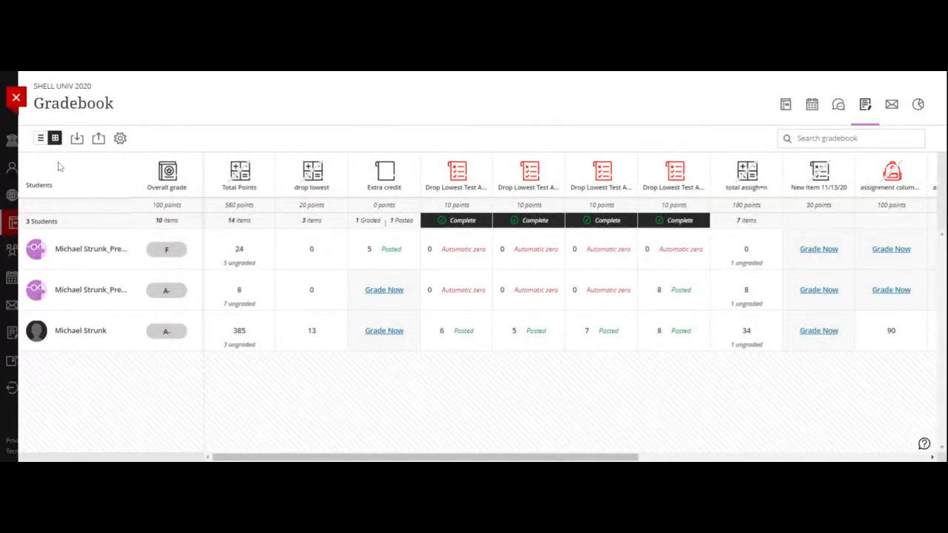
Edit the Overall Grade settings so the overall grade is calculated using Gradebook item weights
click(169, 176)
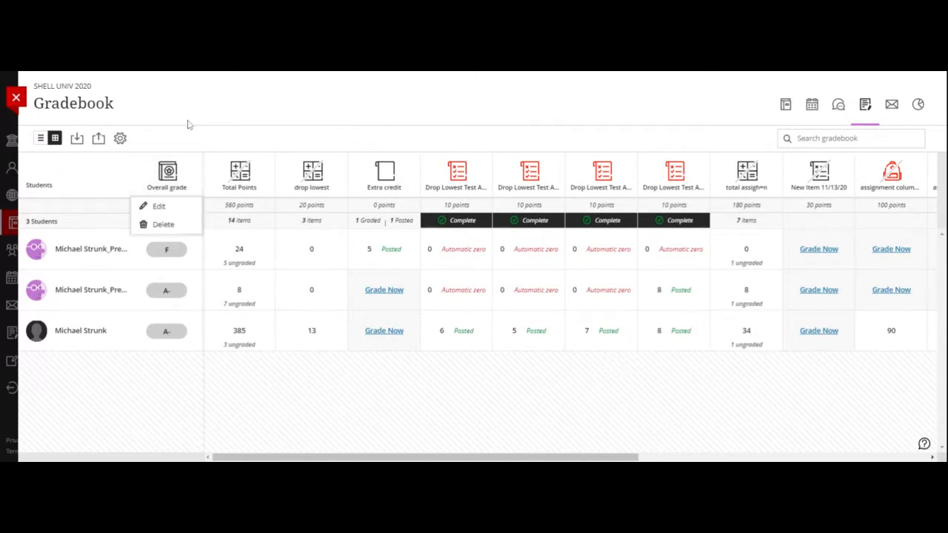
click(159, 208)
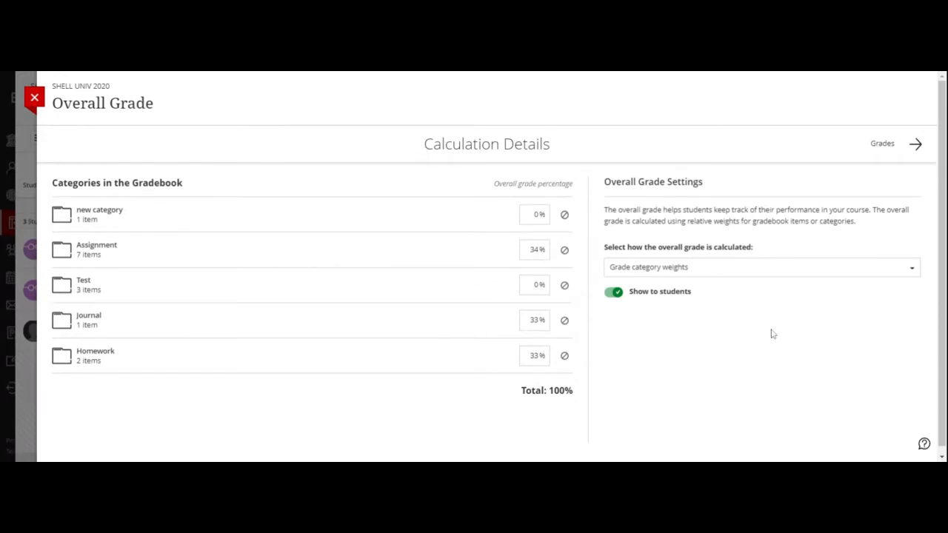
click(914, 271)
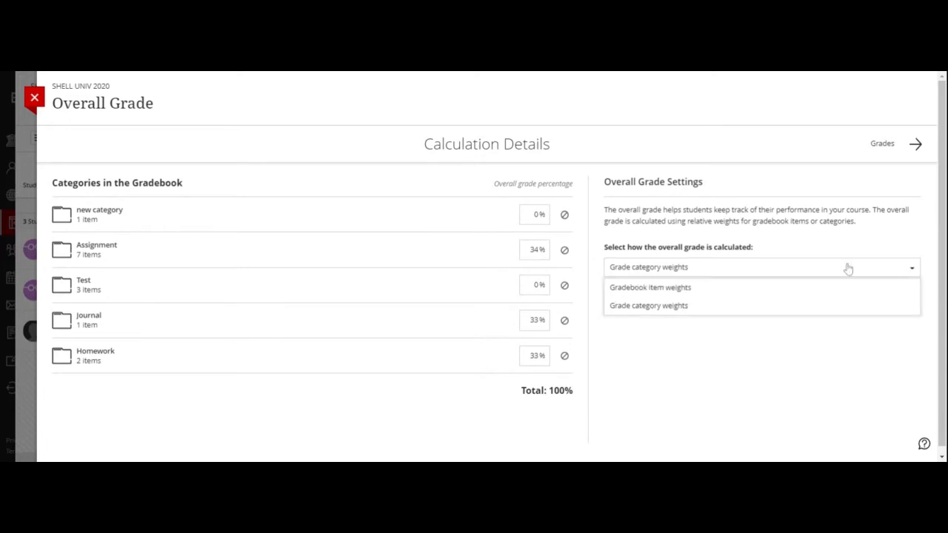
click(658, 289)
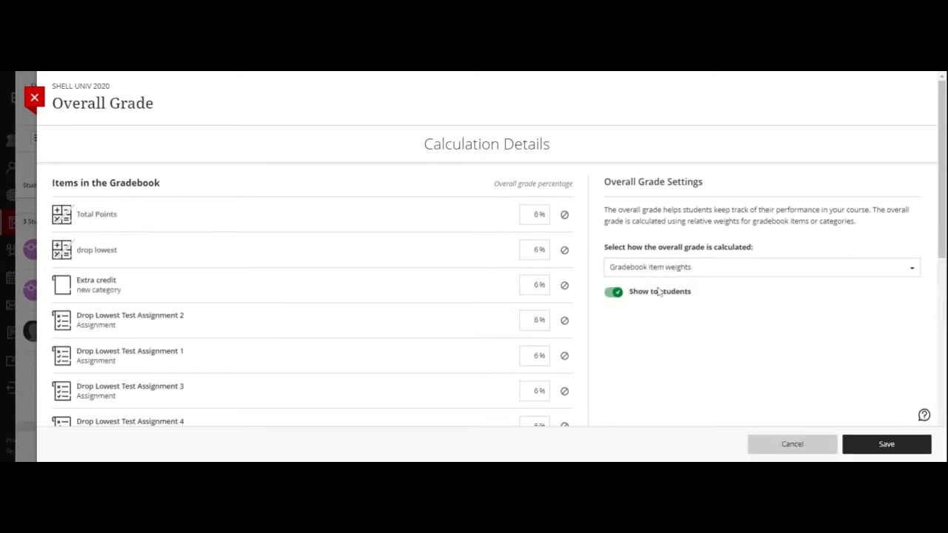
scroll(328, 177, down, 5)
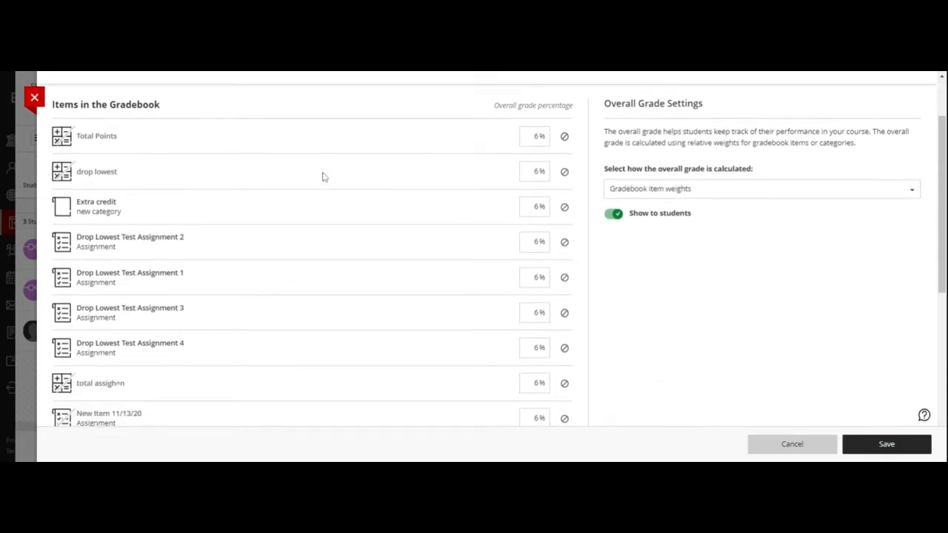
Try weighting Total Points at 100% and drop lowest and Extra credit at 0%, discard the changes and return to the gradebook
scroll(253, 130, up, 5)
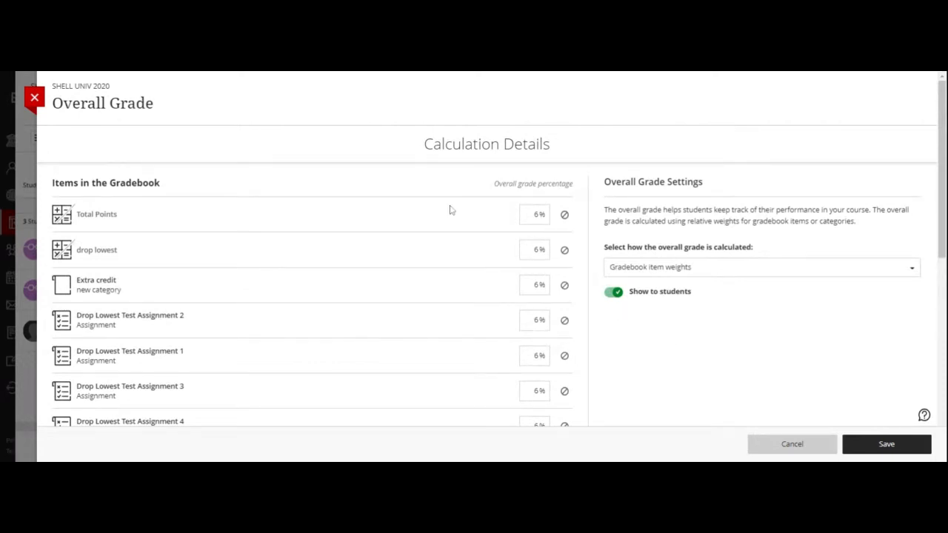
double_click(535, 214)
text(100)
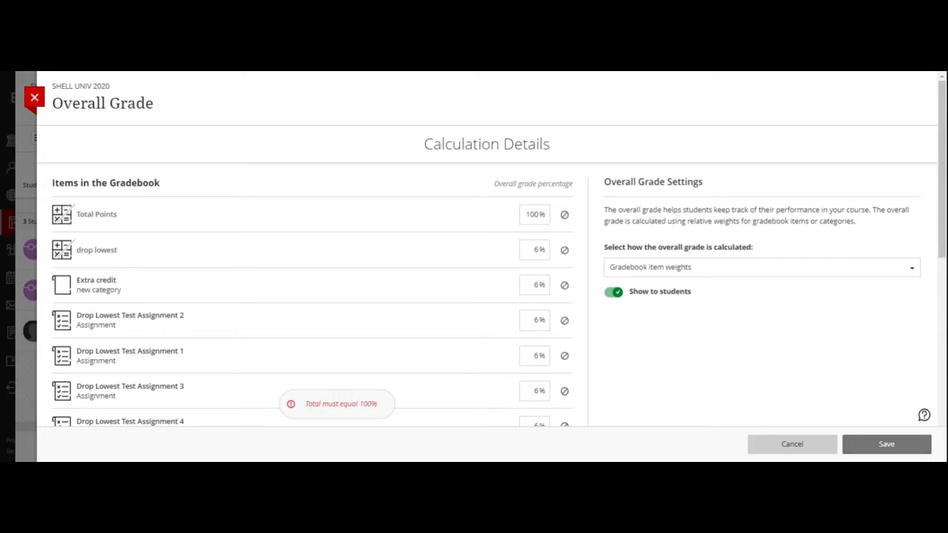
double_click(536, 249)
text(0)
double_click(536, 285)
text(0)
scroll(508, 307, down, 1)
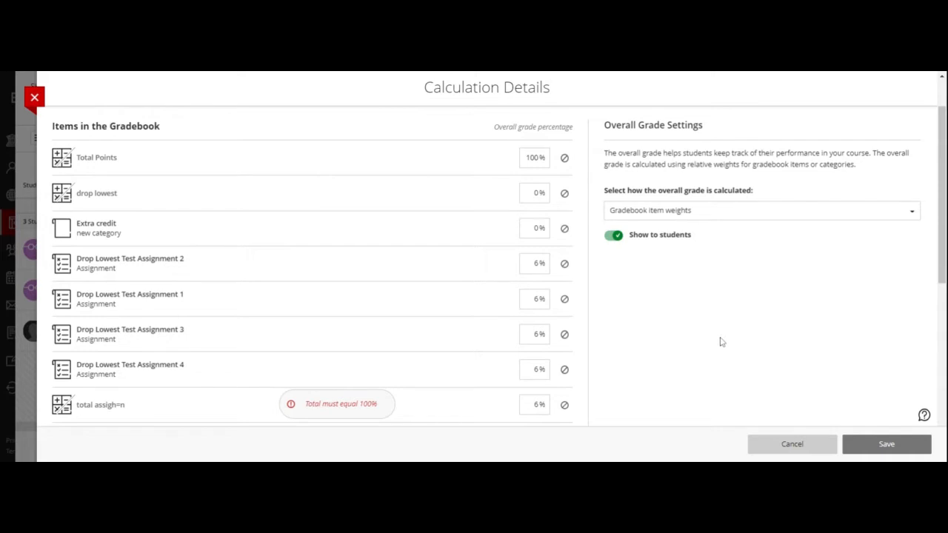
click(791, 449)
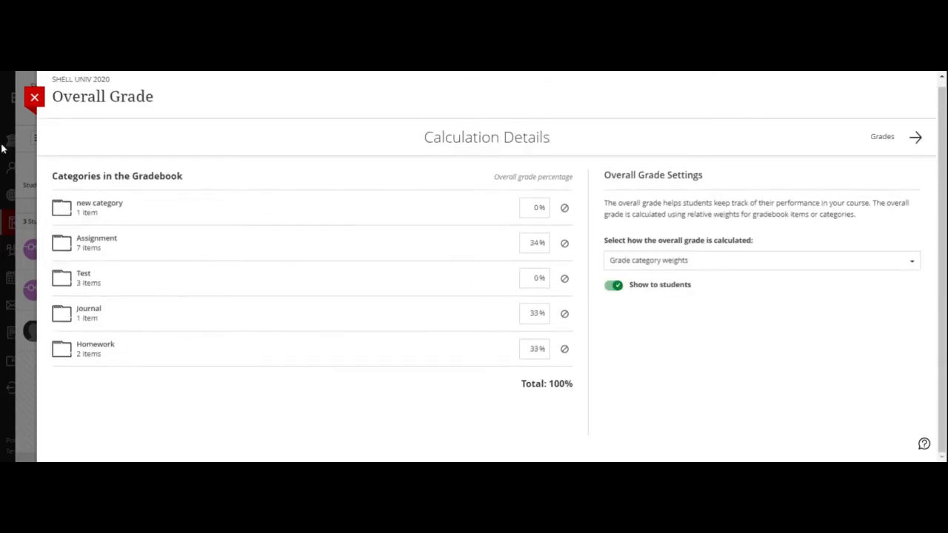
click(34, 99)
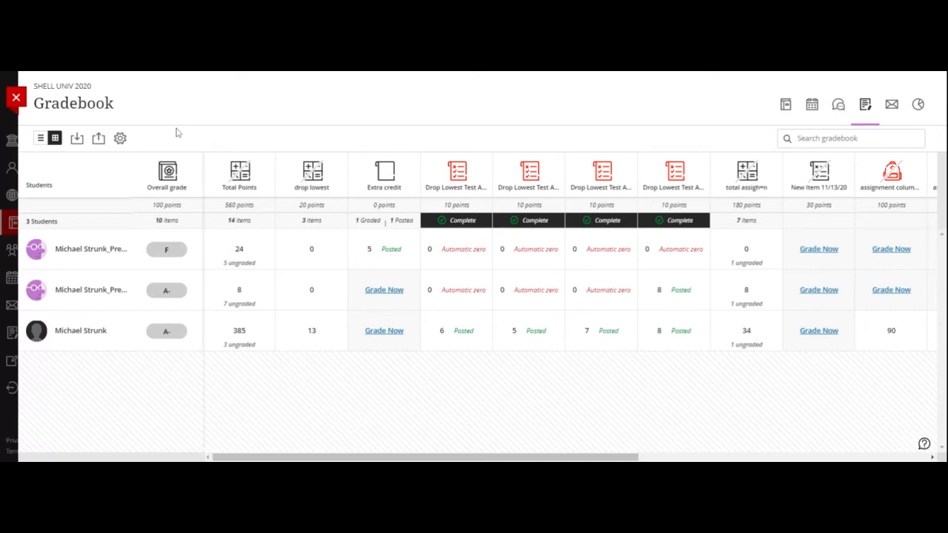
Open the course content page, look through the Books & Course Tools list for the Grade Submission Tool (Ultra), and close the list
click(784, 105)
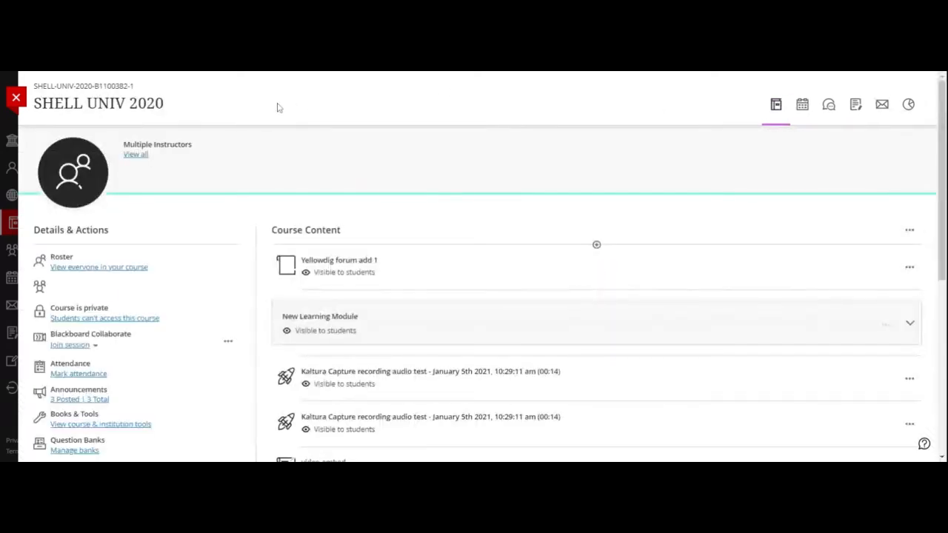
scroll(158, 250, down, 1)
scroll(158, 250, down, 5)
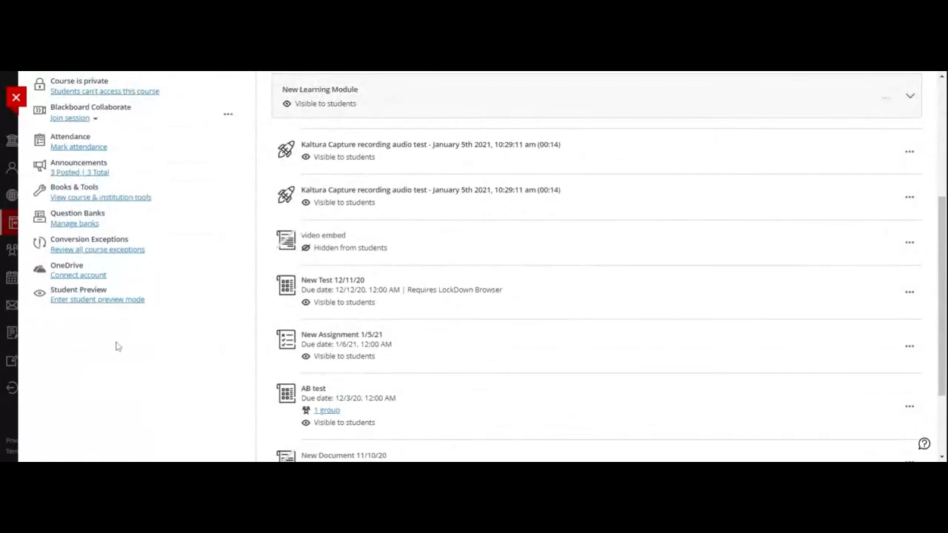
click(84, 198)
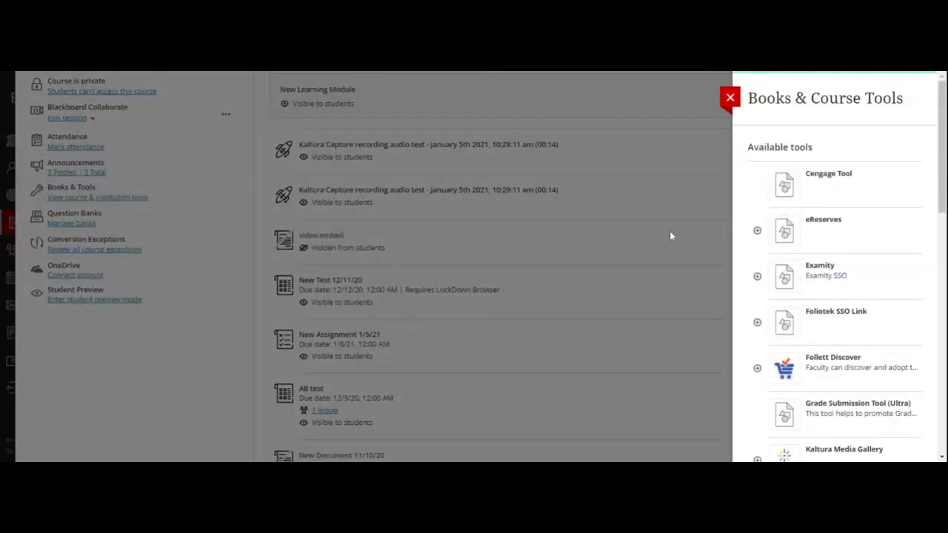
scroll(814, 231, down, 3)
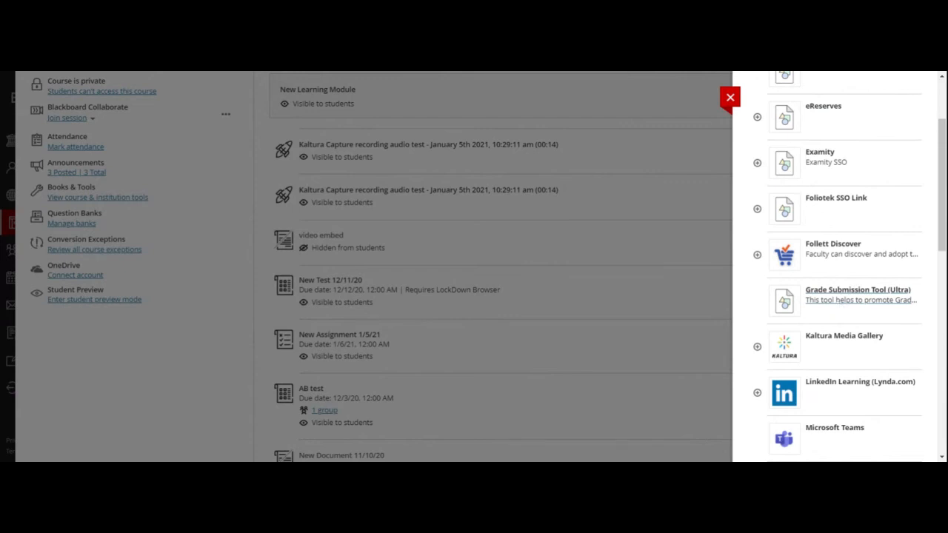
click(730, 99)
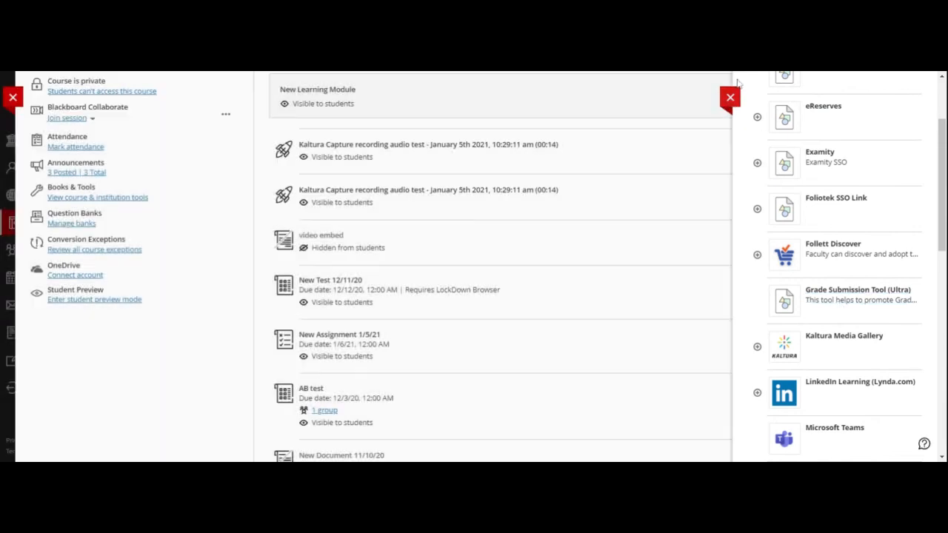